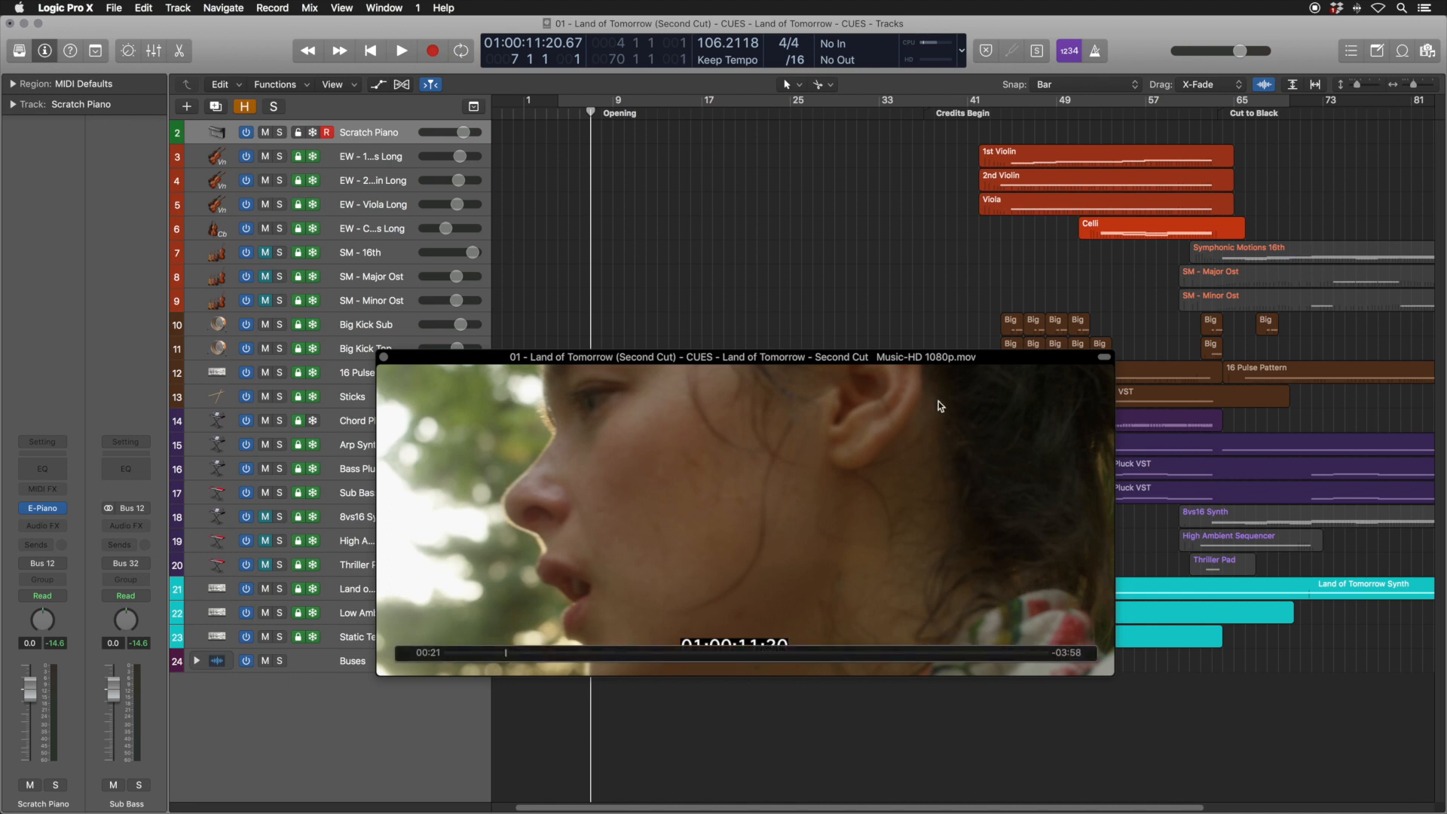
Locate the Credits Begin and Cut to Black markers and audition the cue against the picture
key(alt+period)
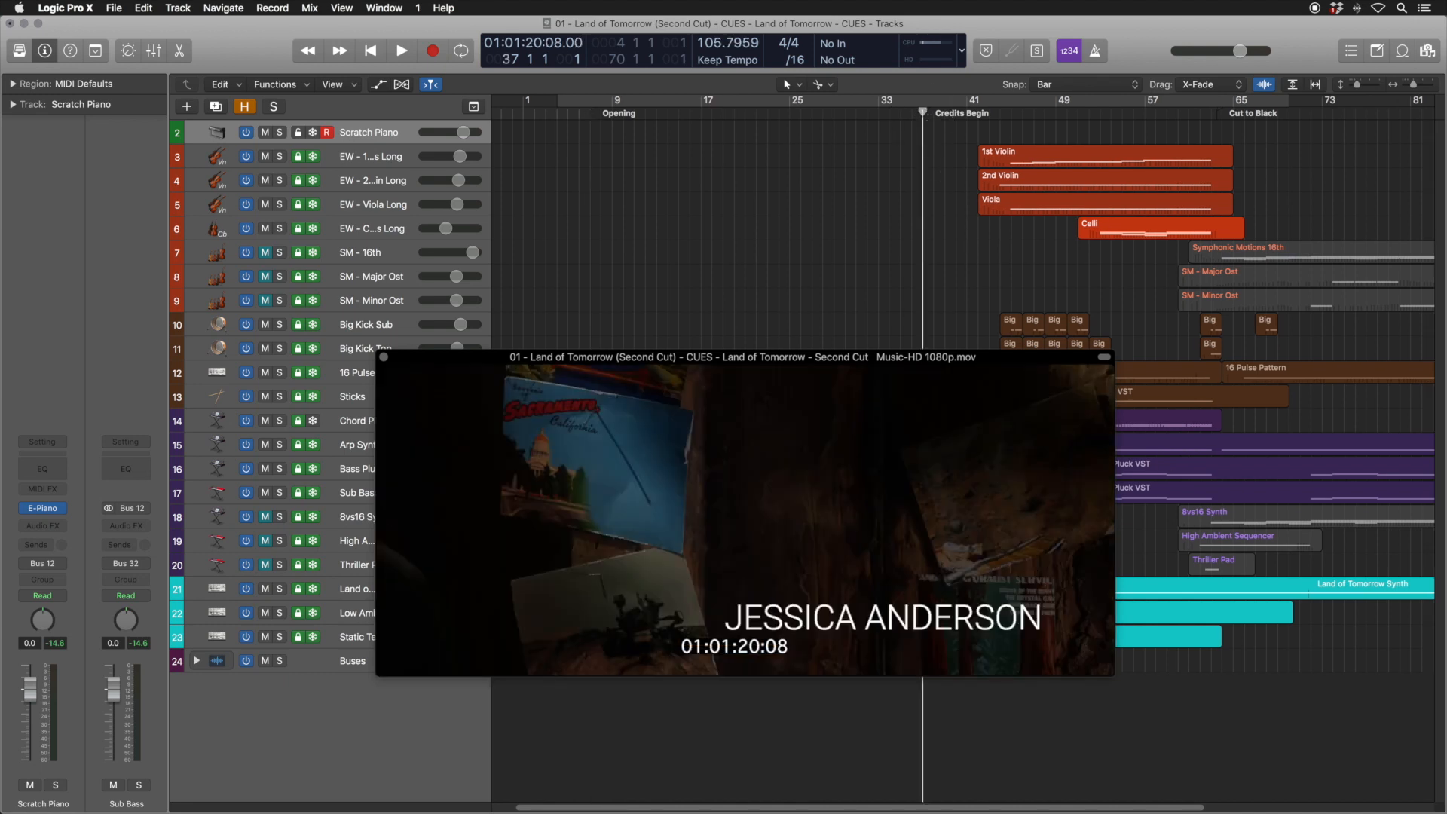
click(1213, 113)
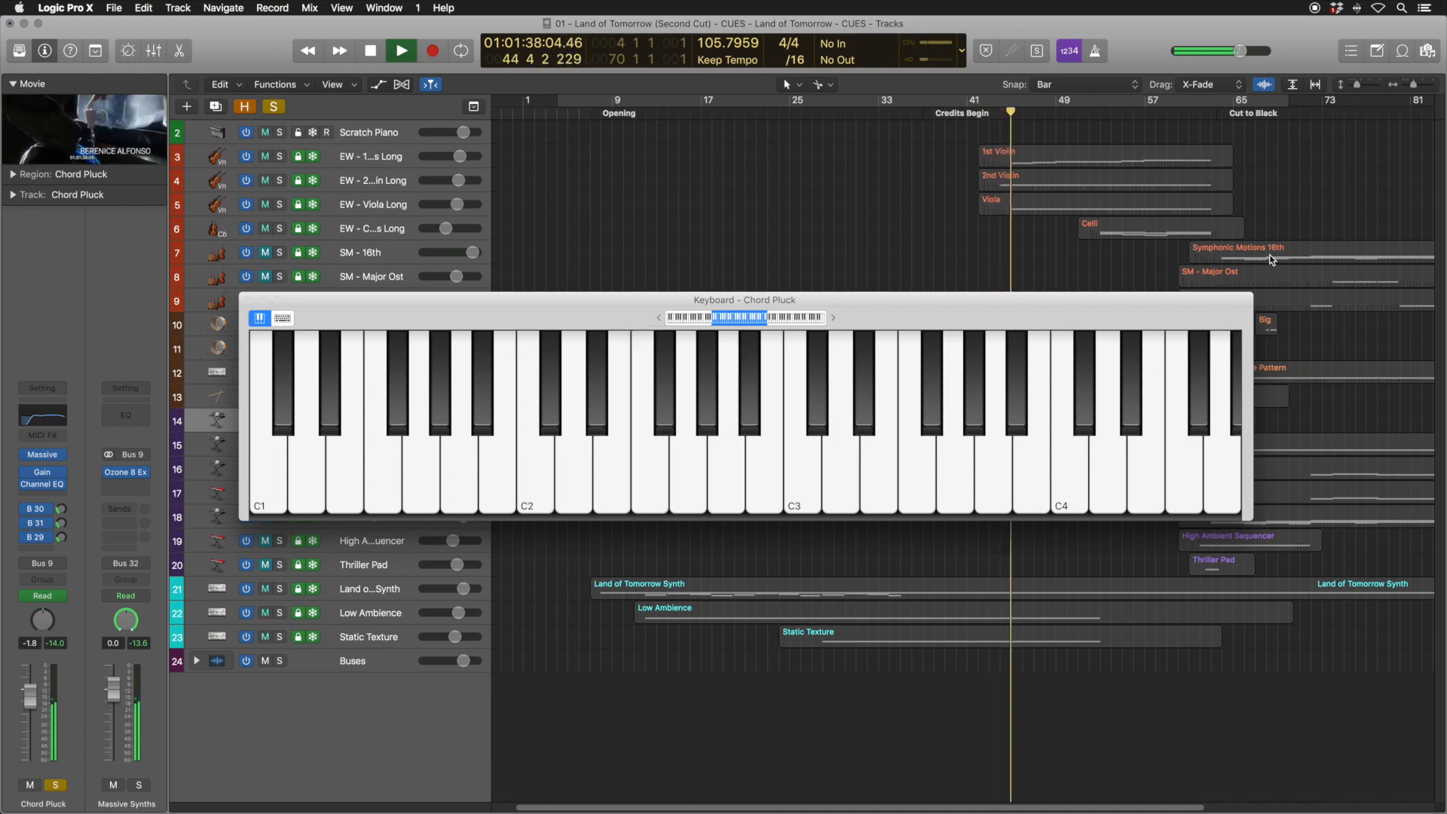
key(space)
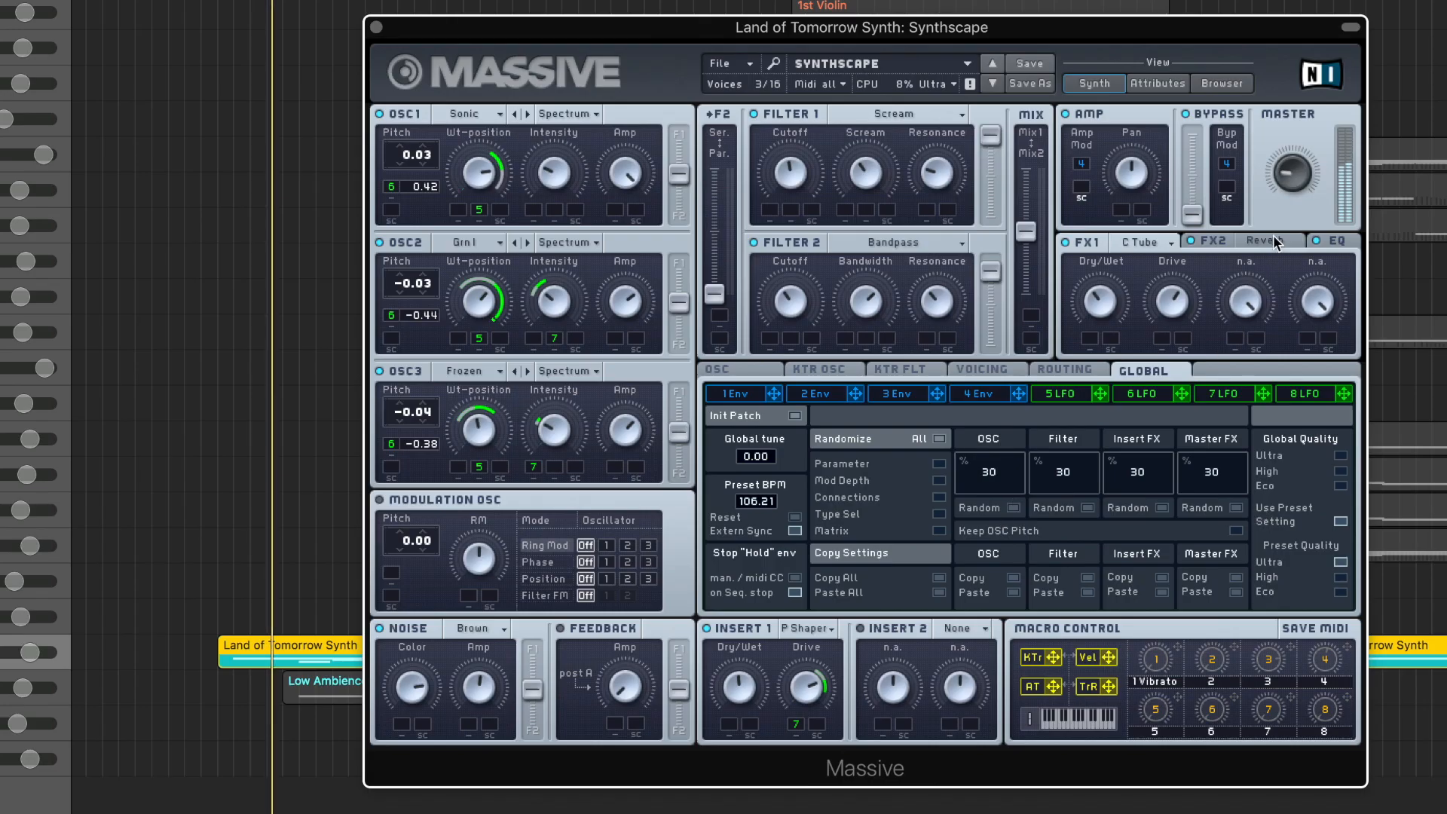
Examine the Land of Tomorrow Synth patch: FX2 reverb, LFOs 5 to 7, and the voicing settings
click(1274, 236)
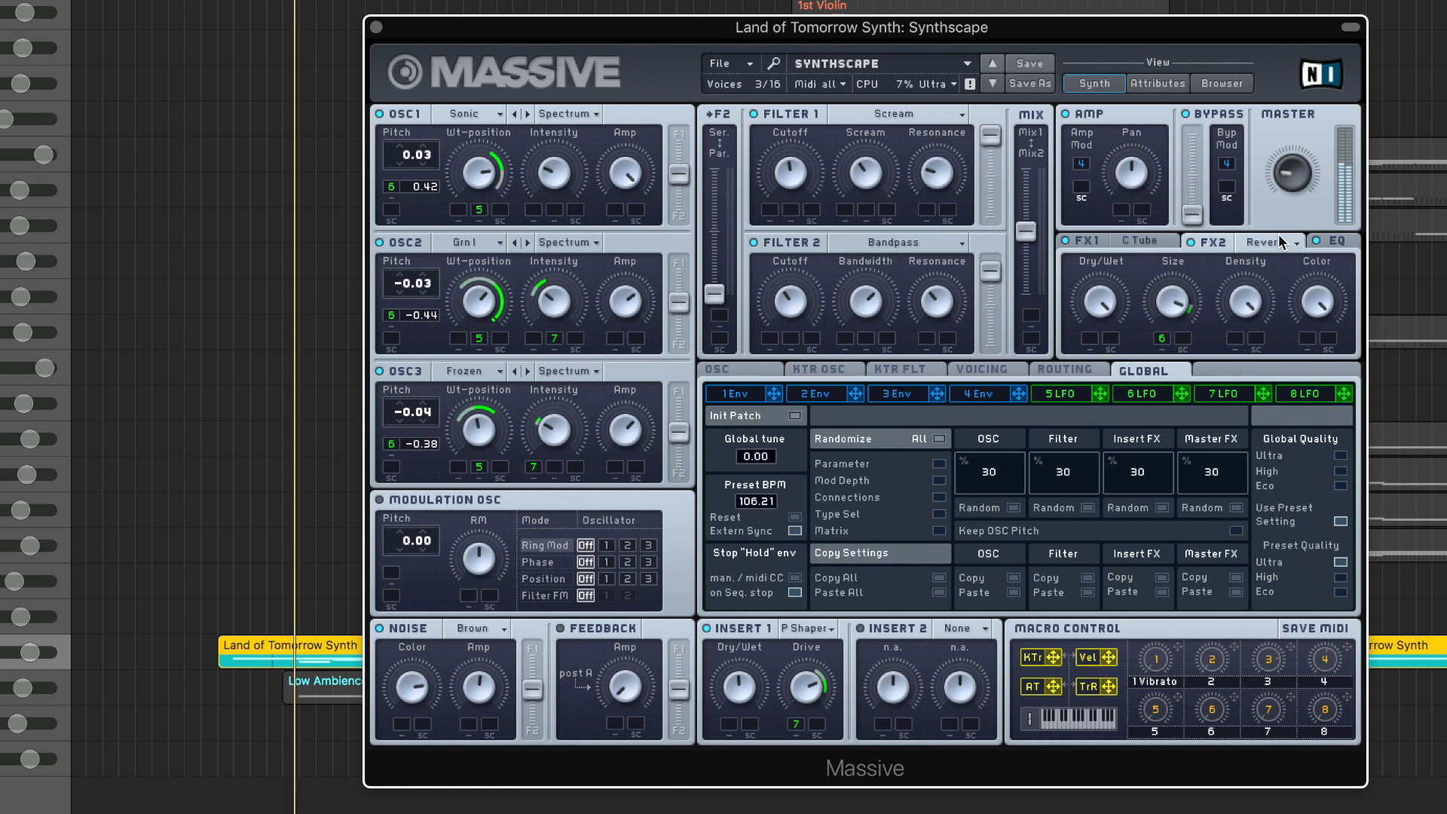
click(1076, 392)
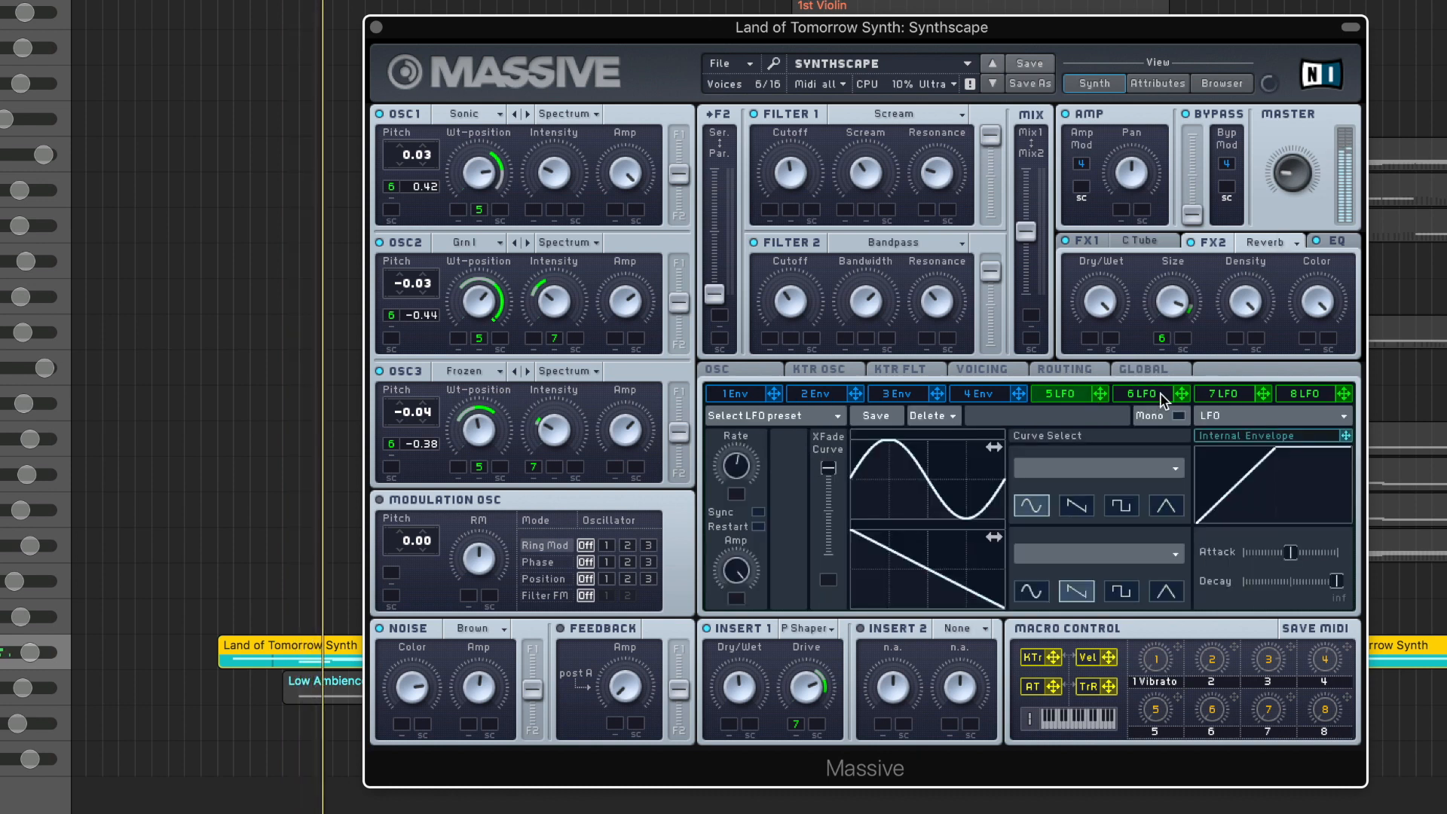
click(1160, 392)
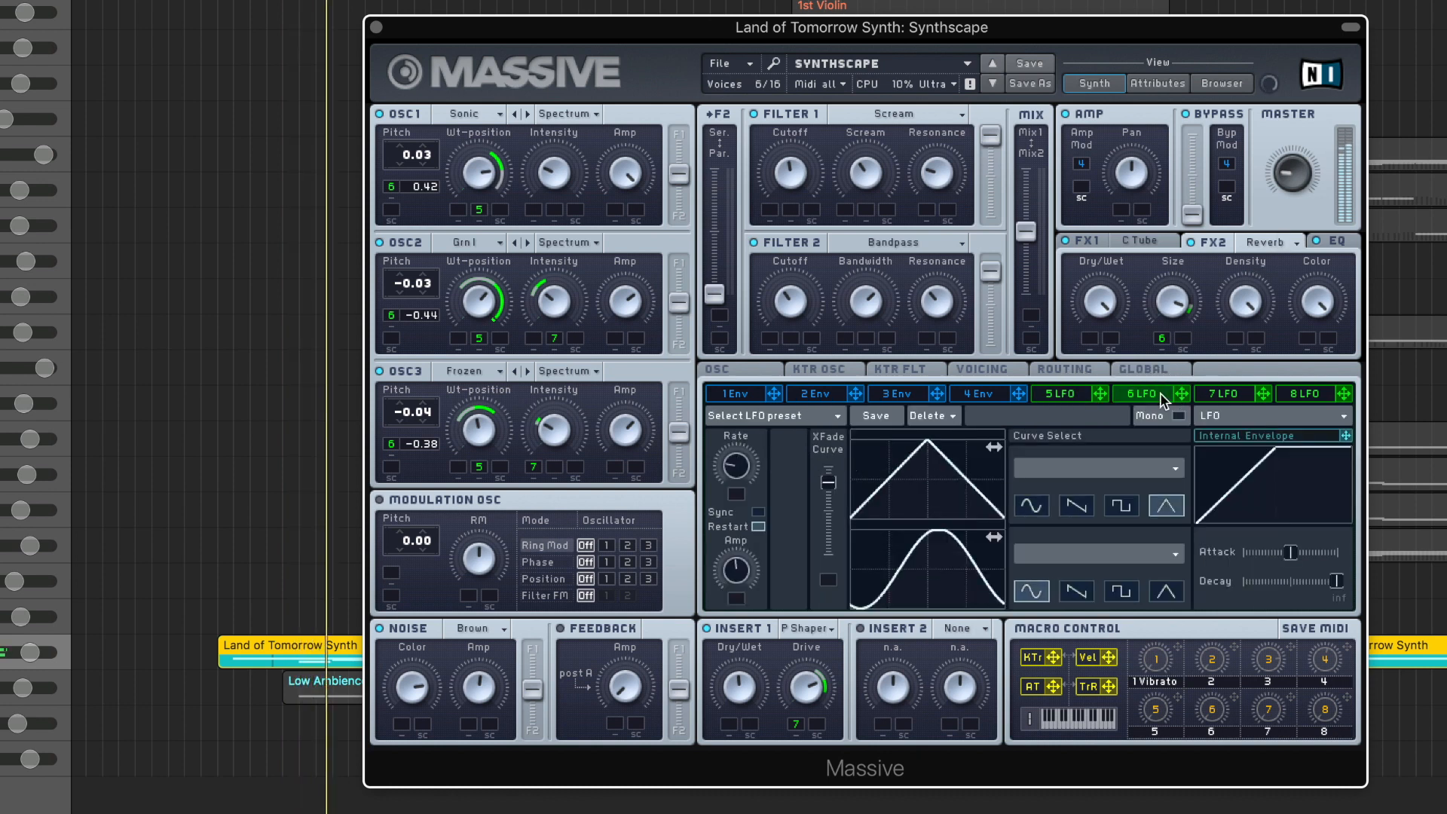
click(1220, 392)
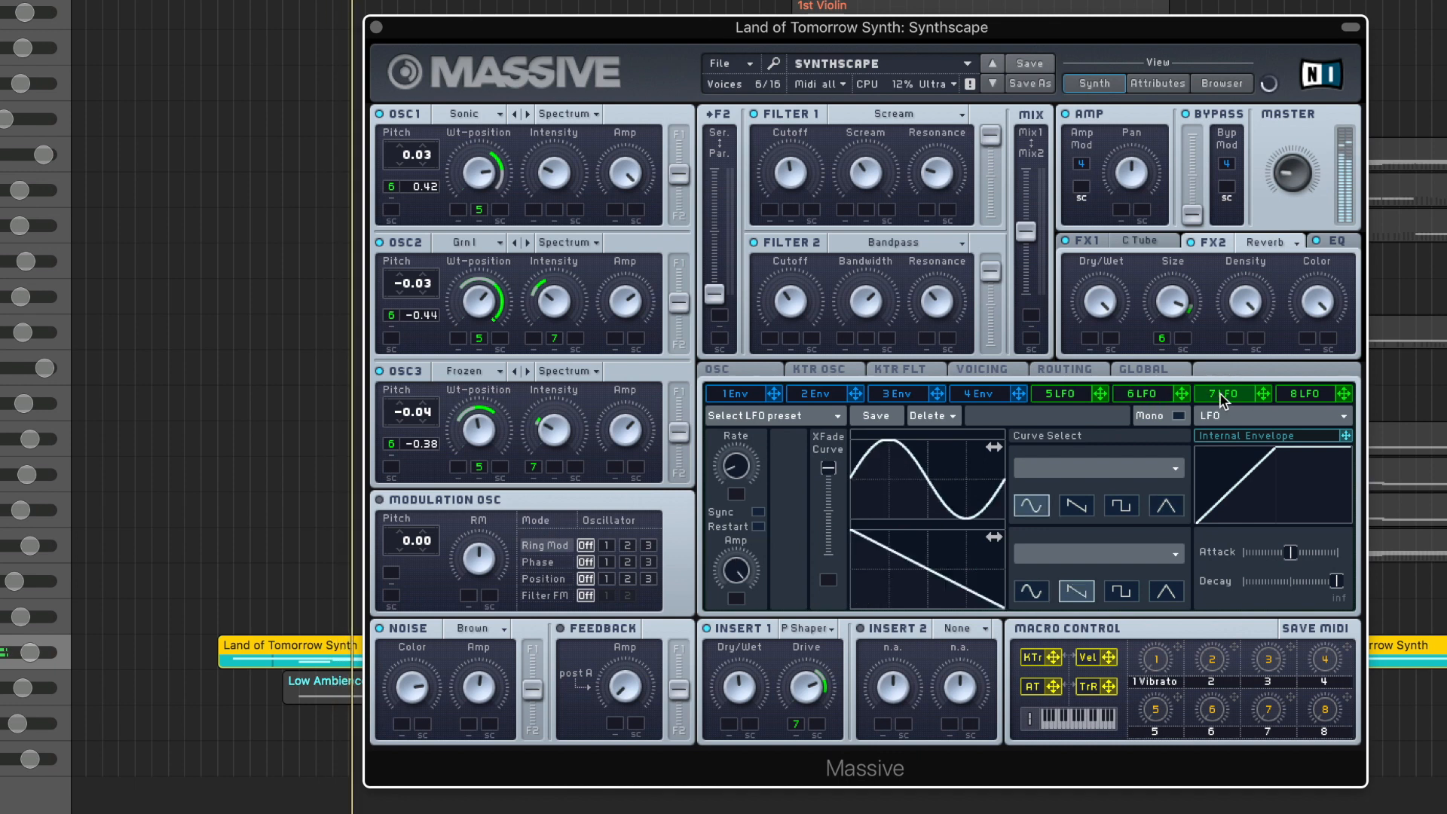
click(967, 369)
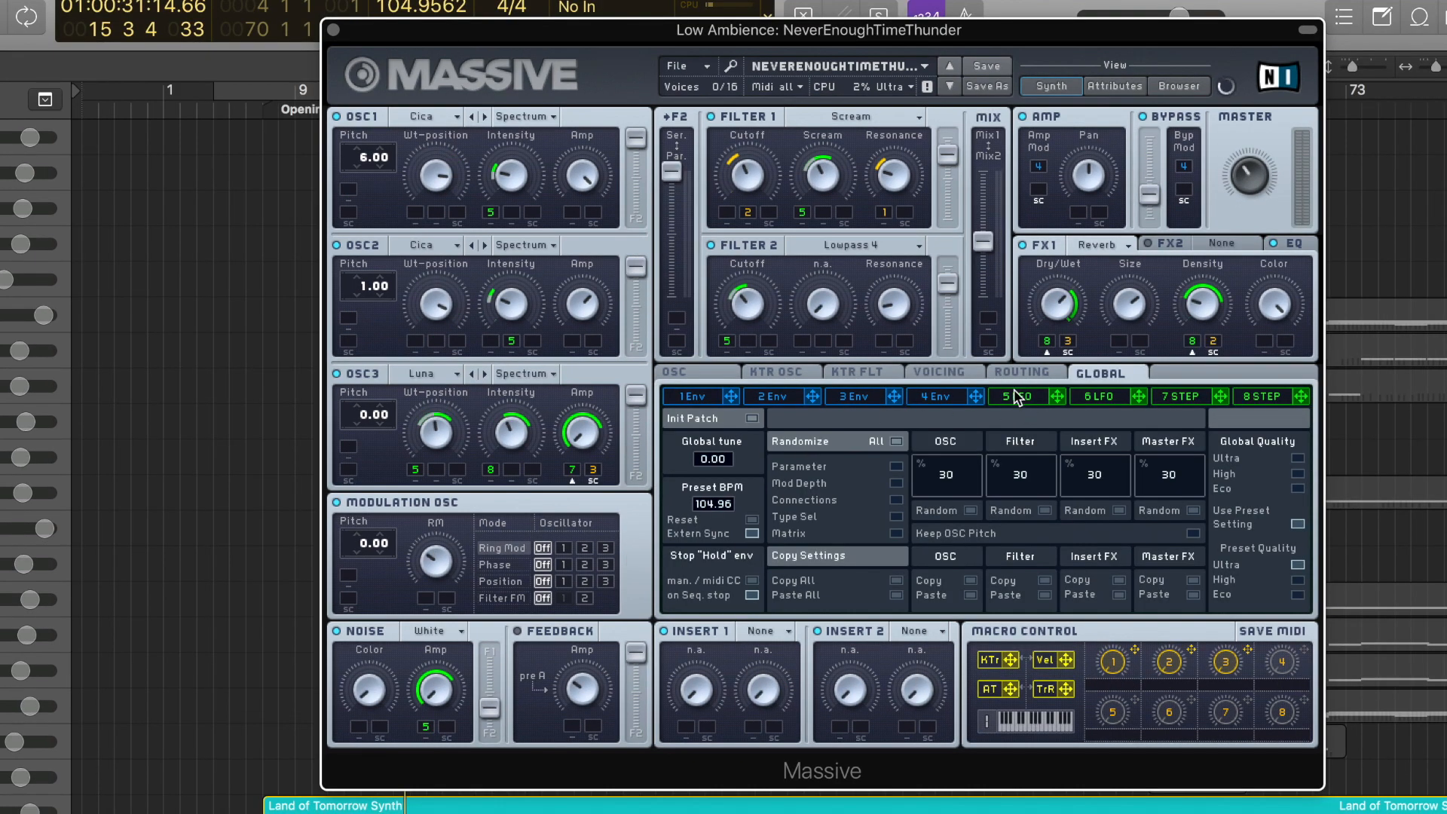
Examine LFOs 5 and 6 and stepper 7 in the Low Ambience patch
click(1018, 397)
click(1110, 398)
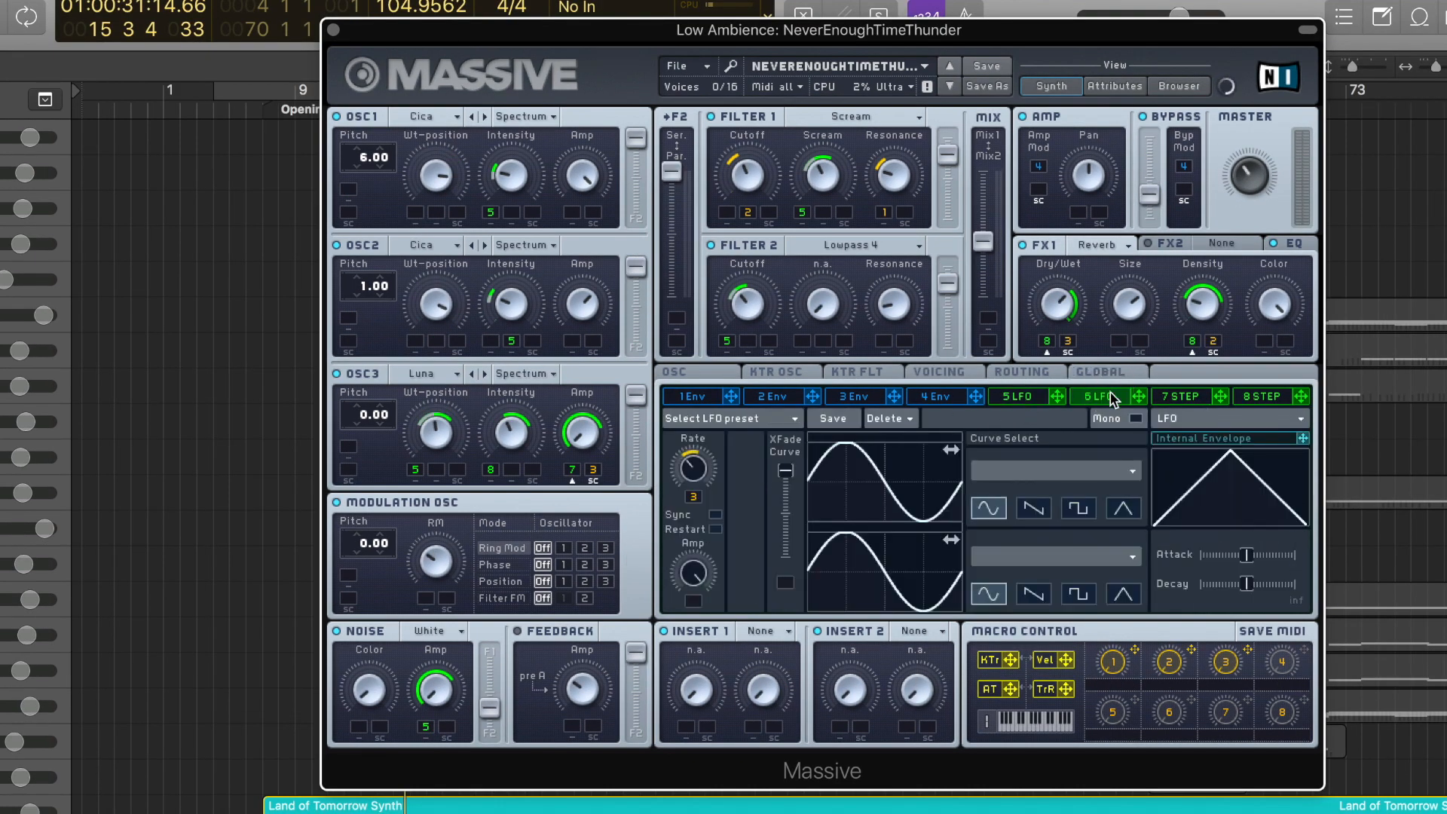
click(1187, 395)
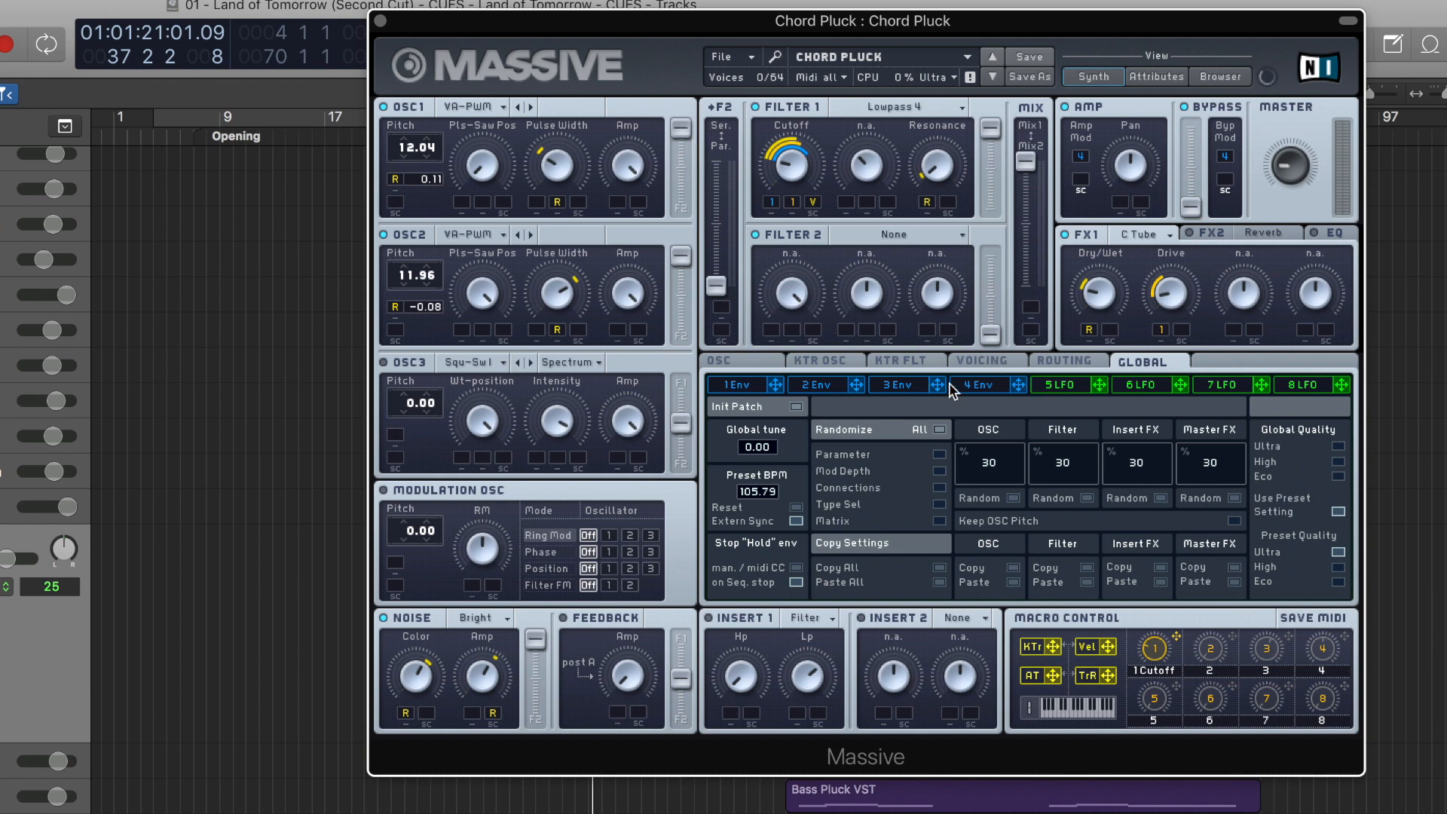
Examine envelopes 4 and 1 and the voicing settings of the Chord Pluck patch
click(979, 386)
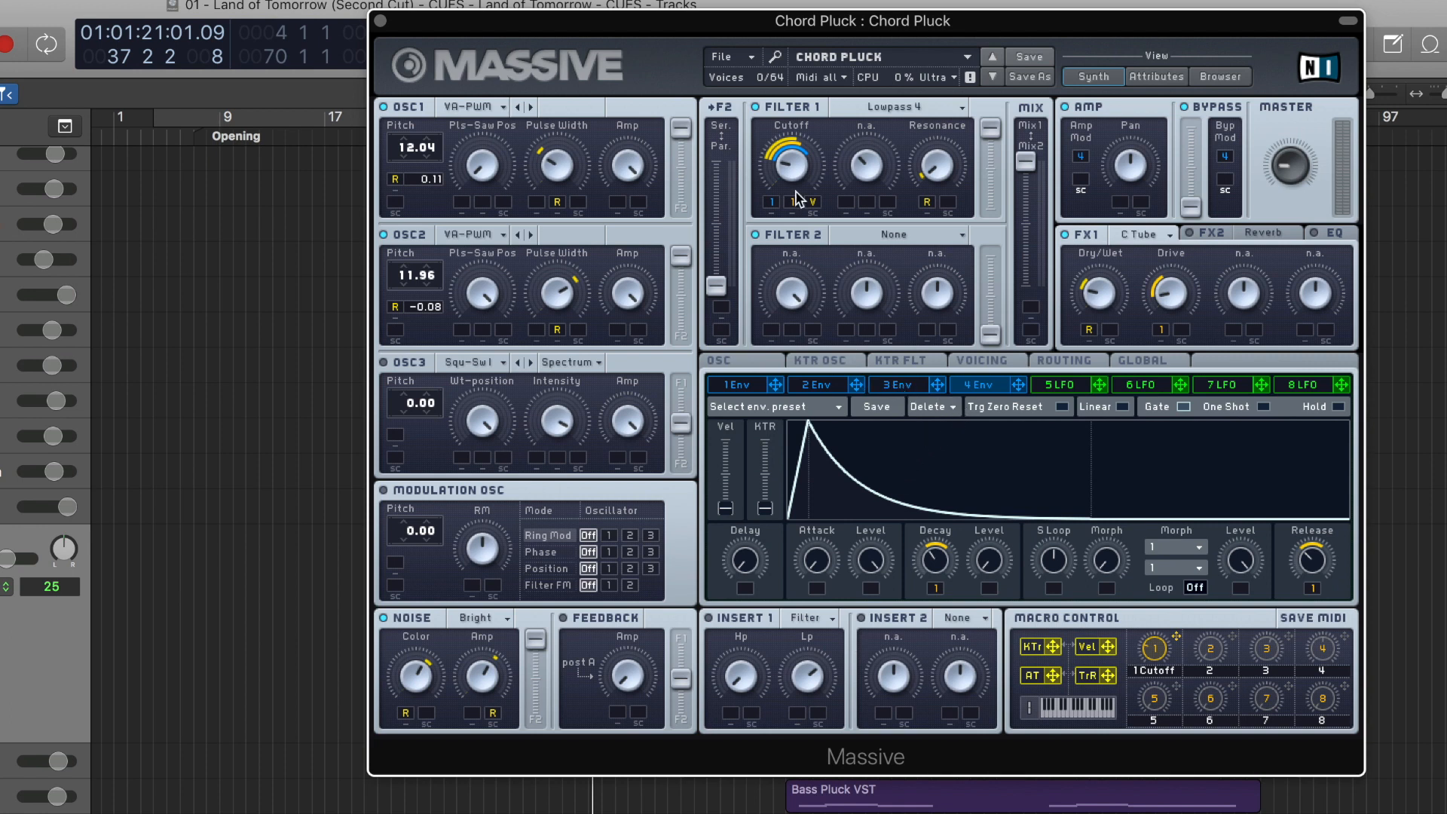
click(752, 386)
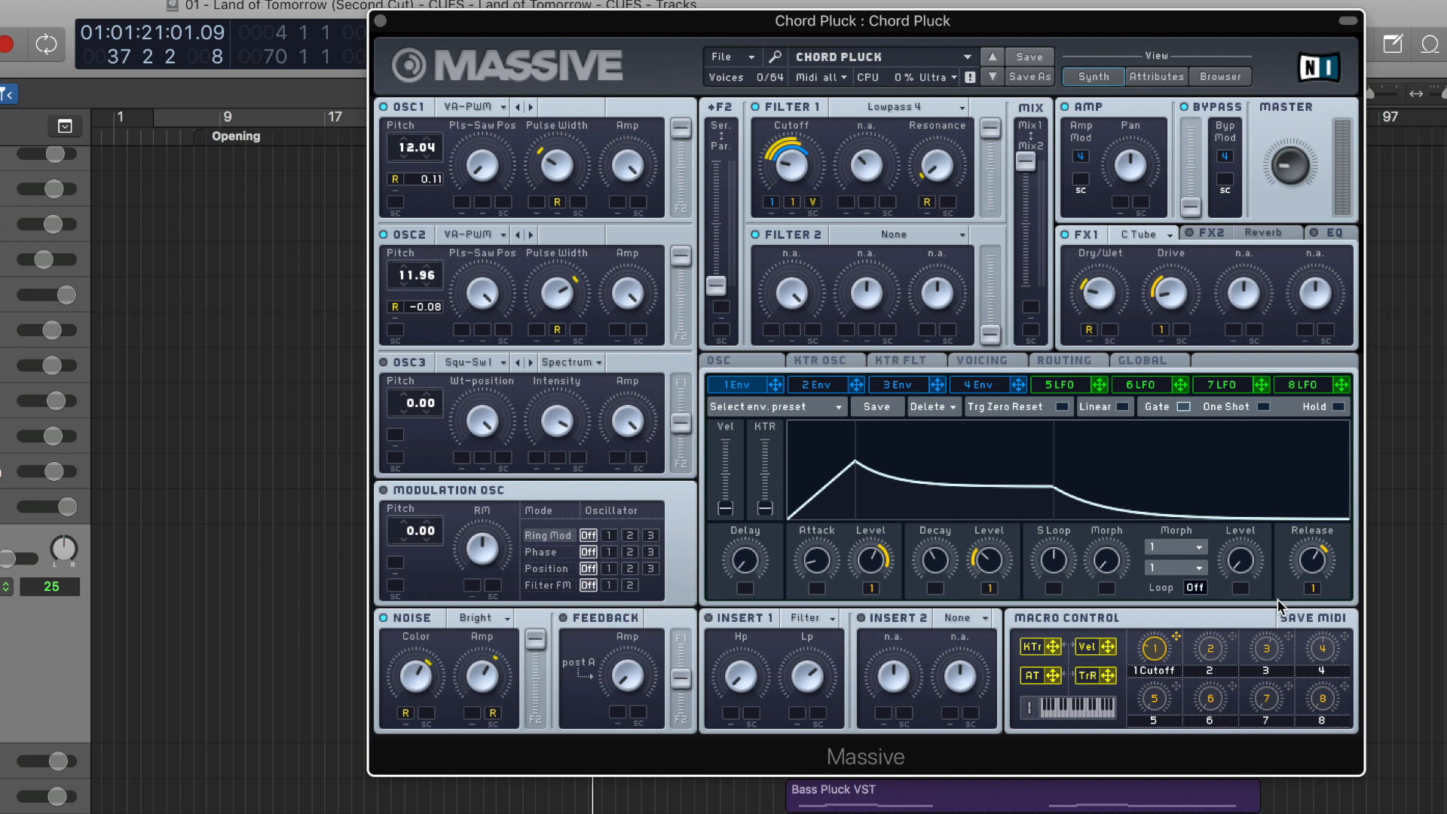
click(989, 367)
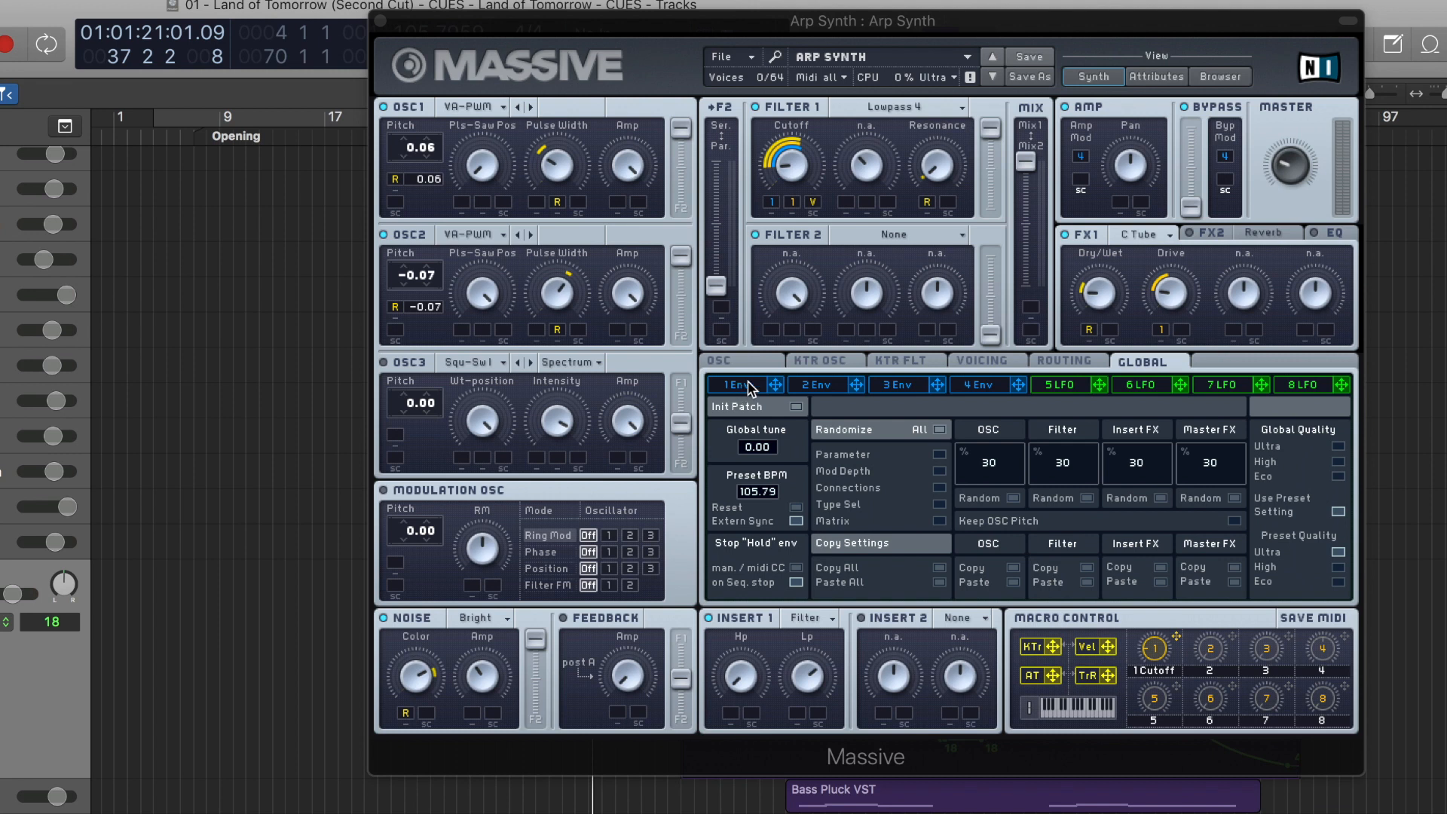
Examine the voicing settings of the Arp Synth and Sub Bass Pluck patches
click(1002, 363)
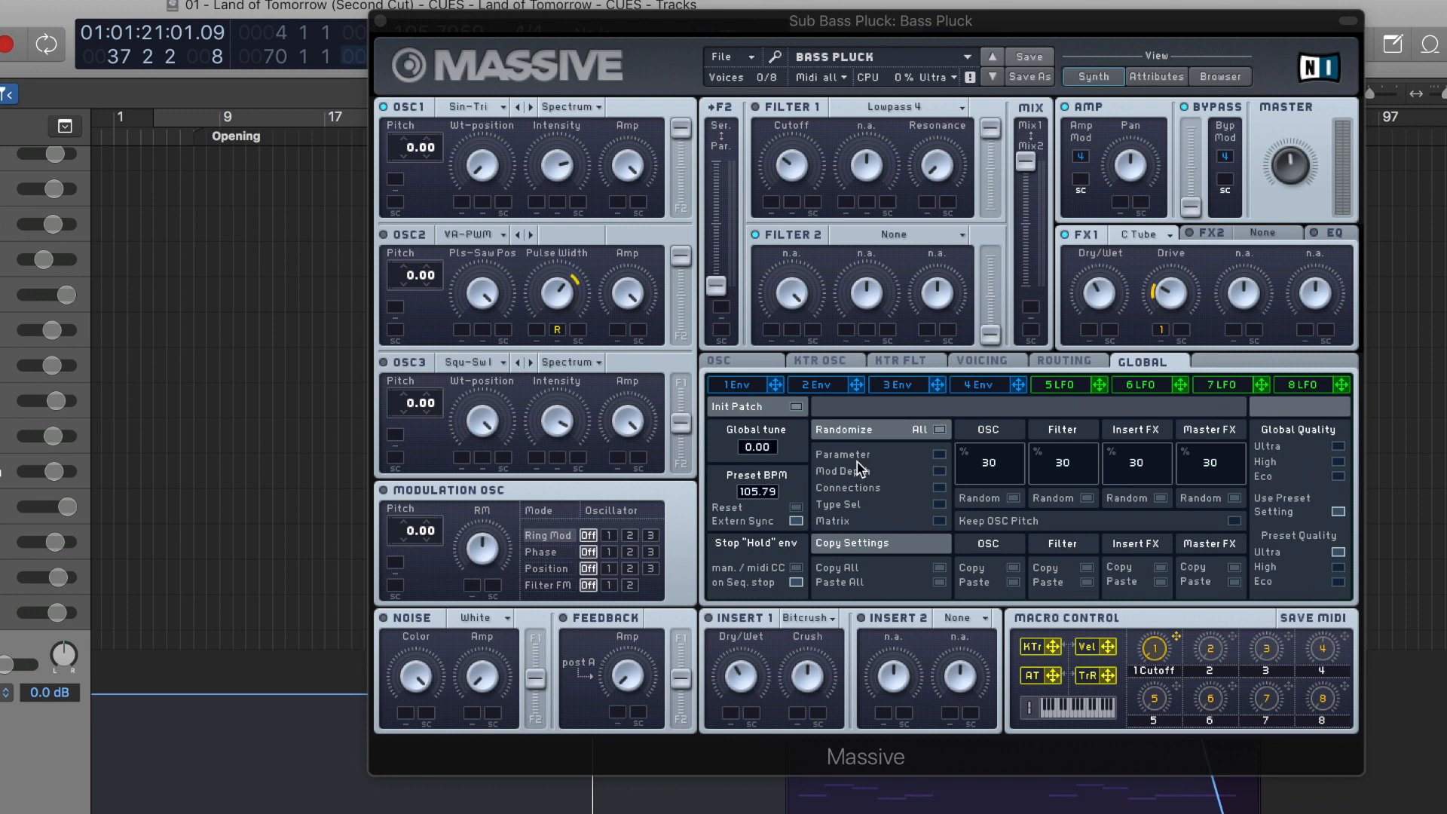
click(989, 362)
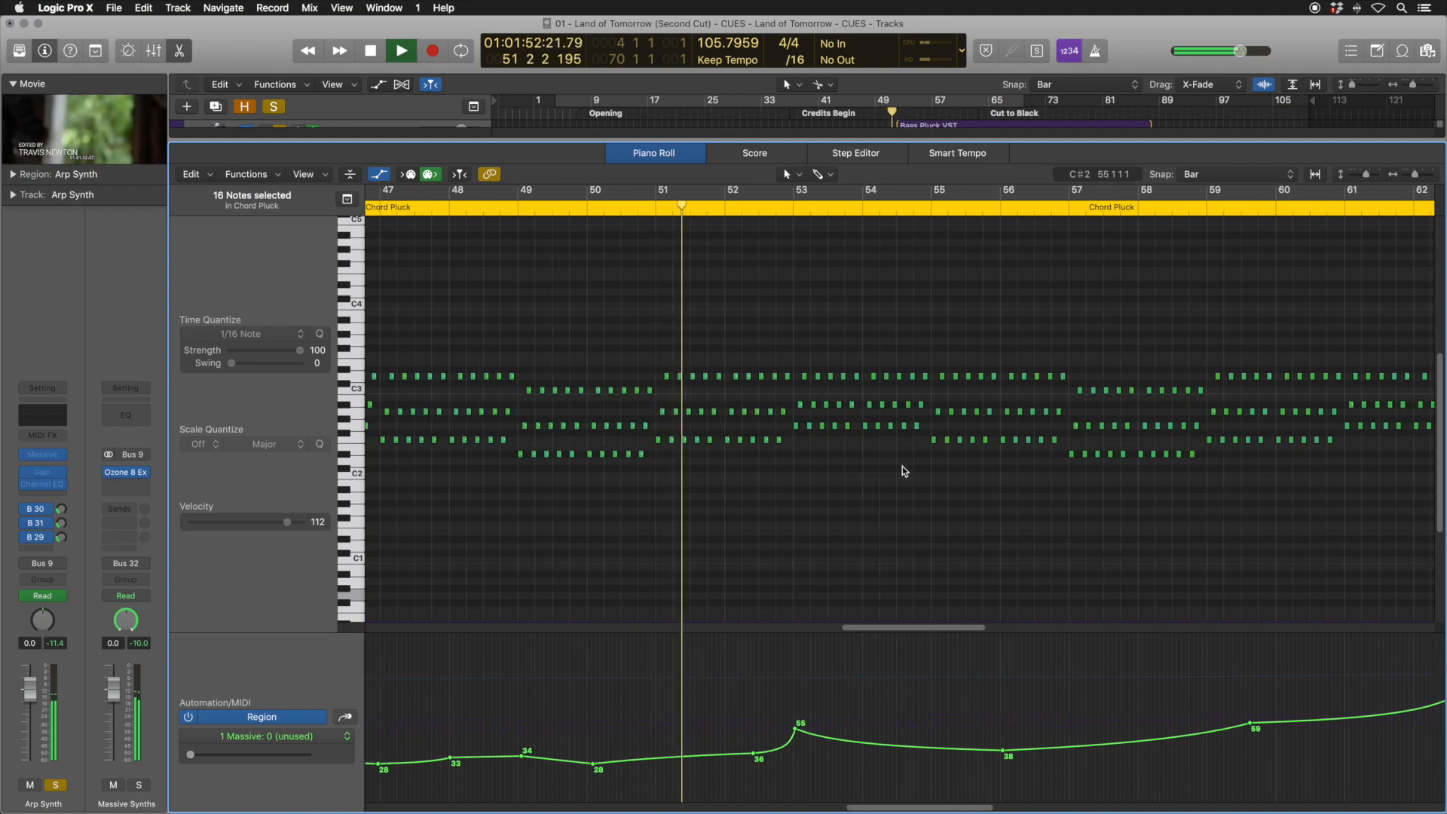
Return to the arrangement, inspect the Bass Pluck VST region's notes in the Piano Roll, and close the editor
key(e)
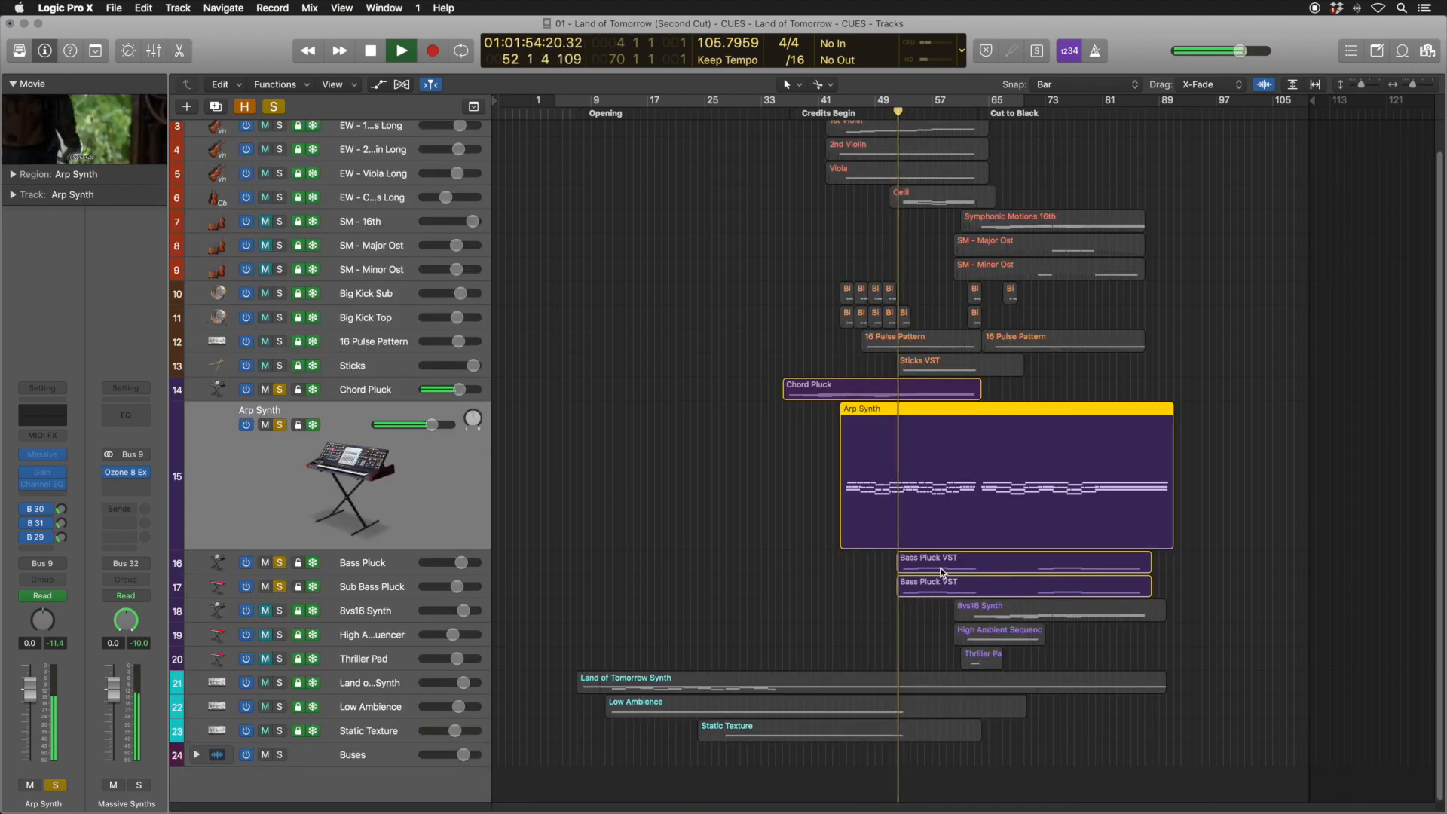
click(939, 565)
key(e)
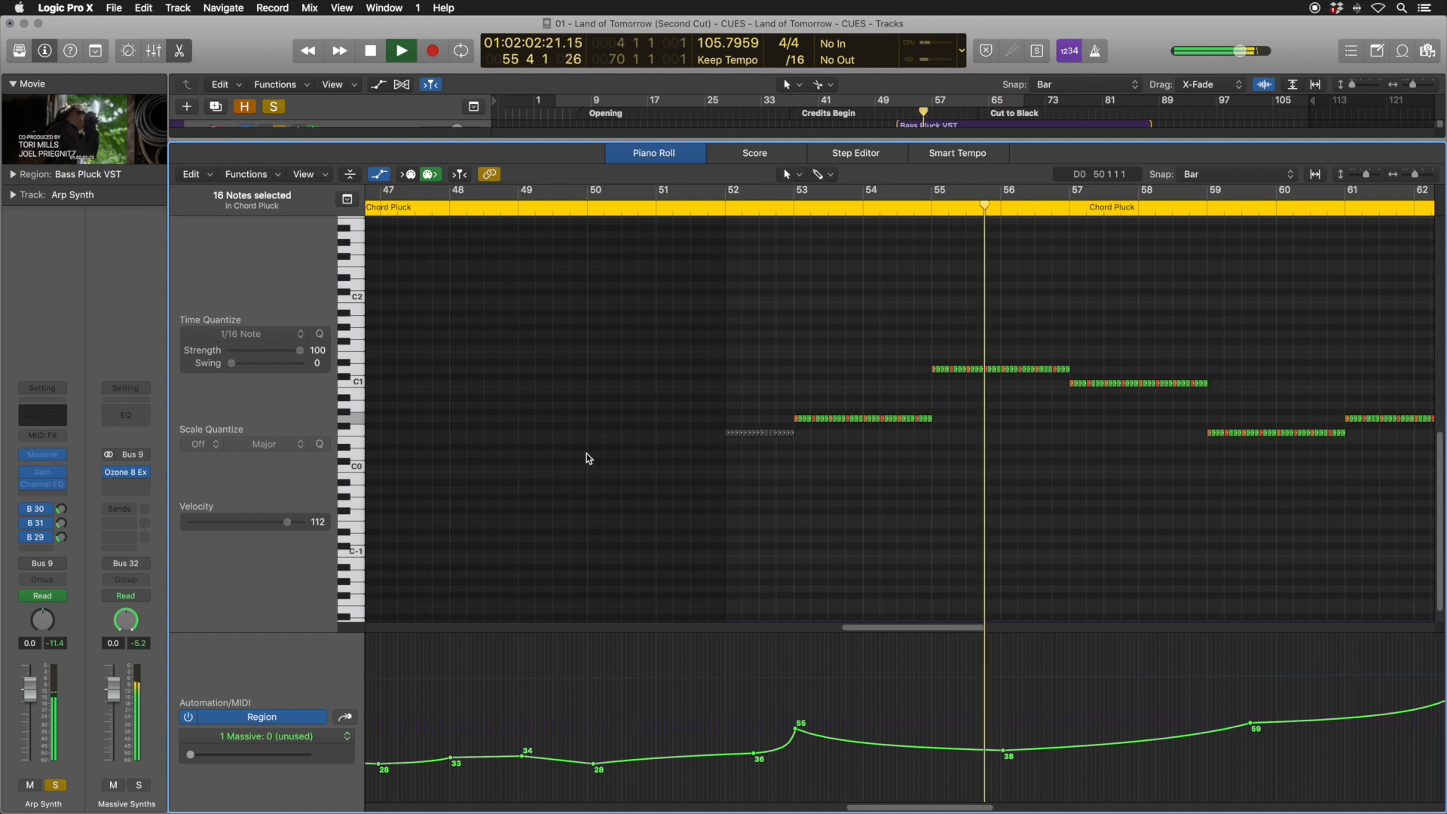
key(p)
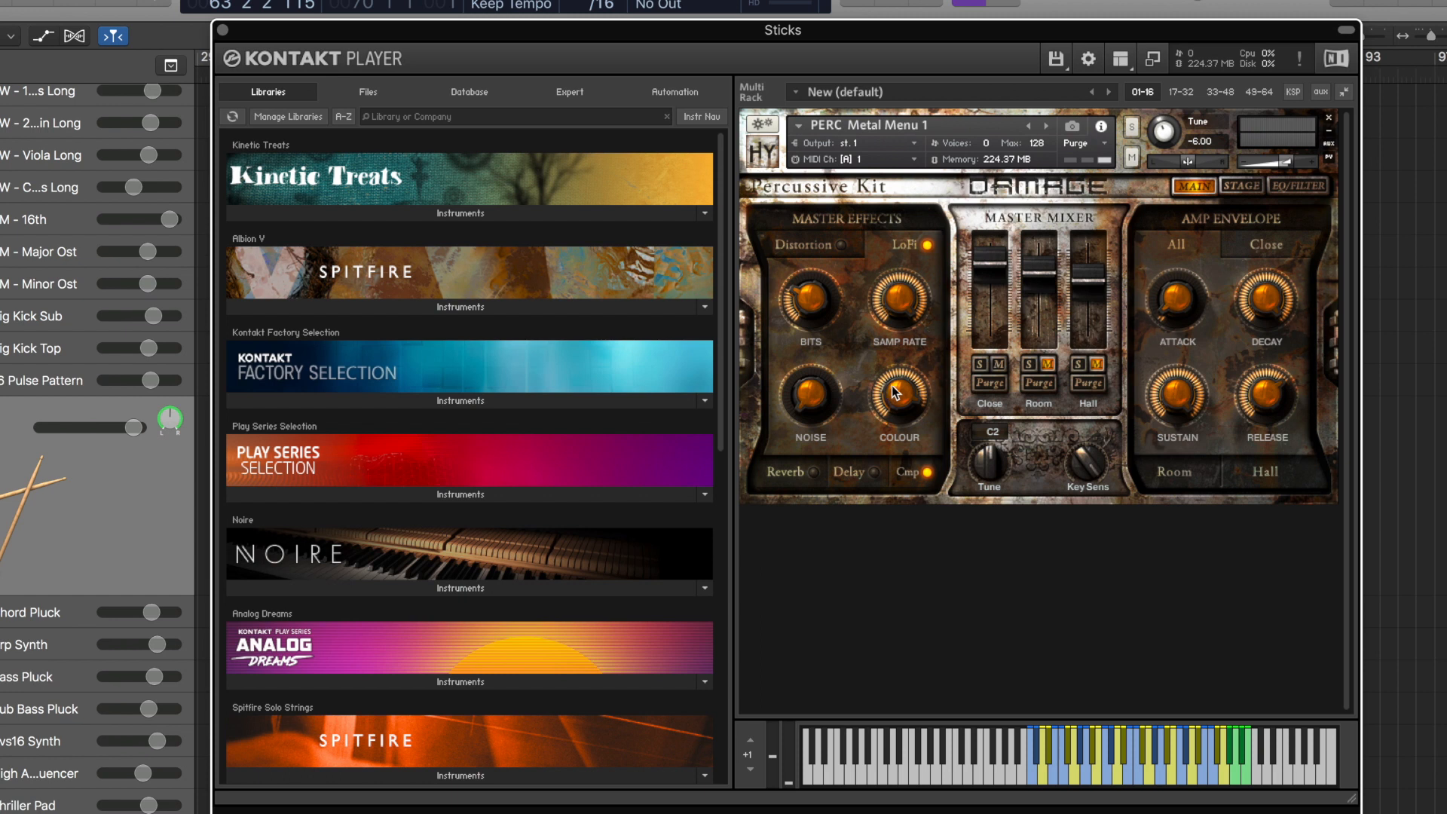
Review the EQ/filter and main pages of the Sticks percussion instrument, close its plugin window, and audition the part
click(1298, 187)
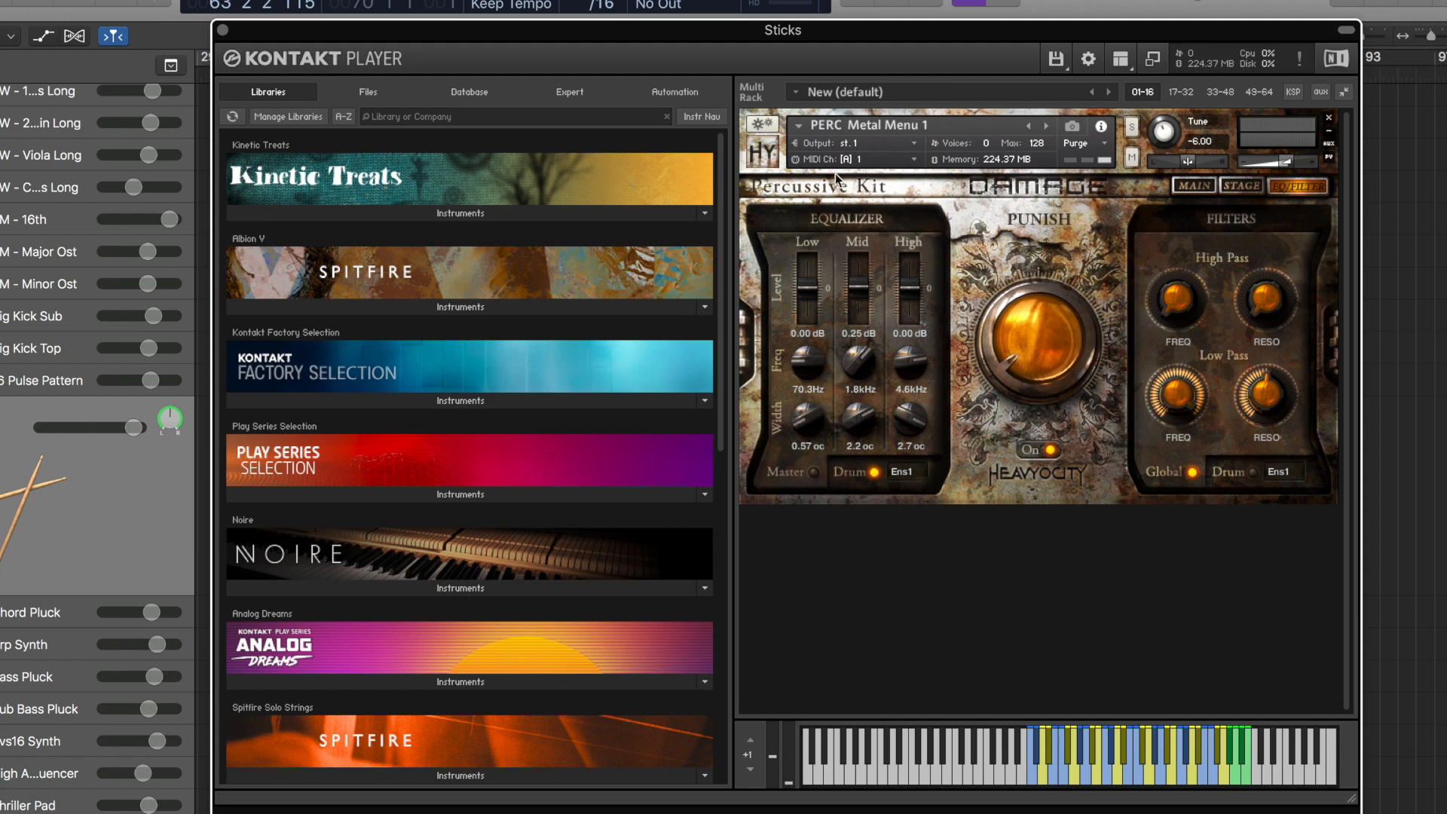
click(1195, 187)
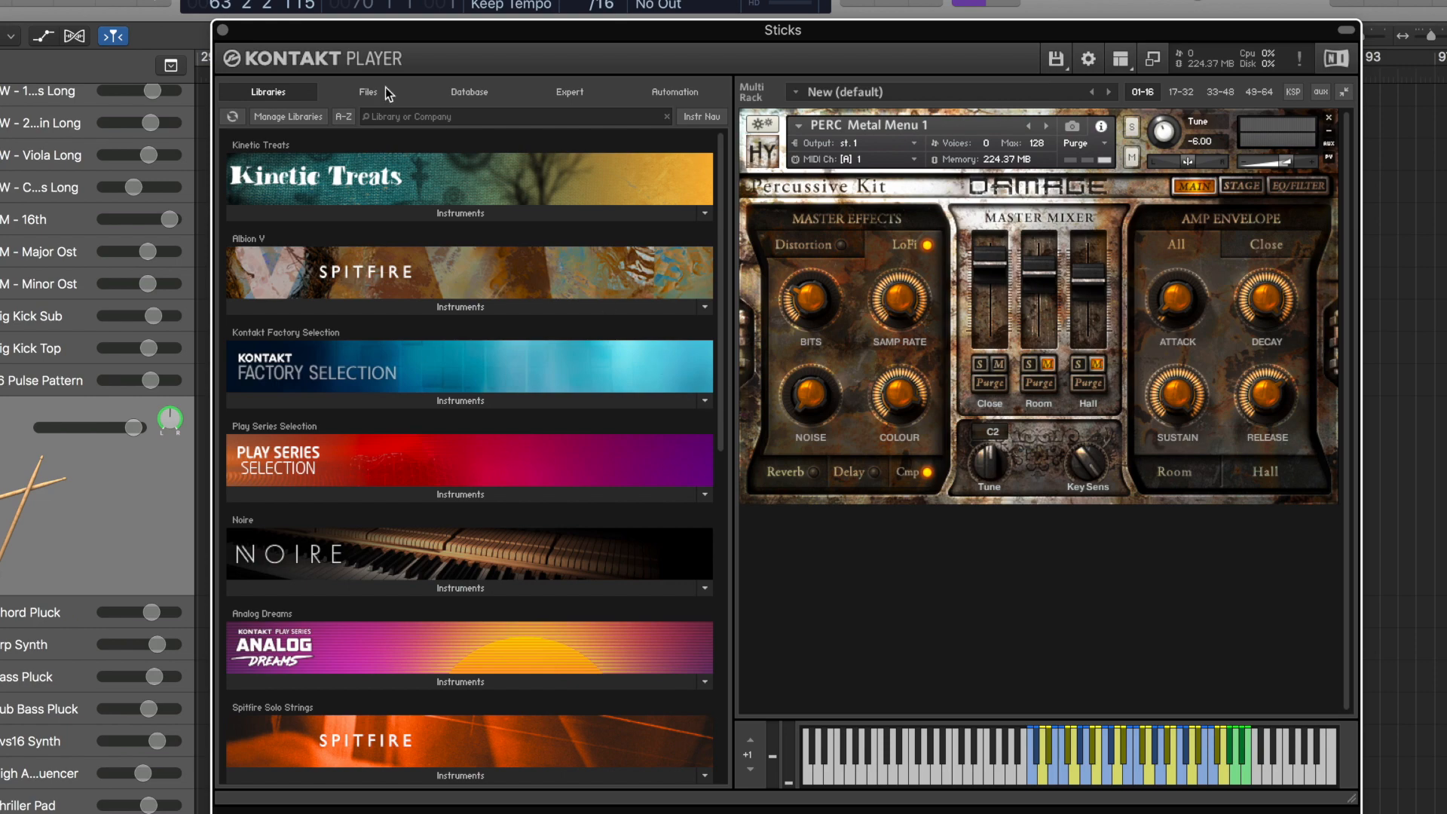
click(223, 30)
key(space)
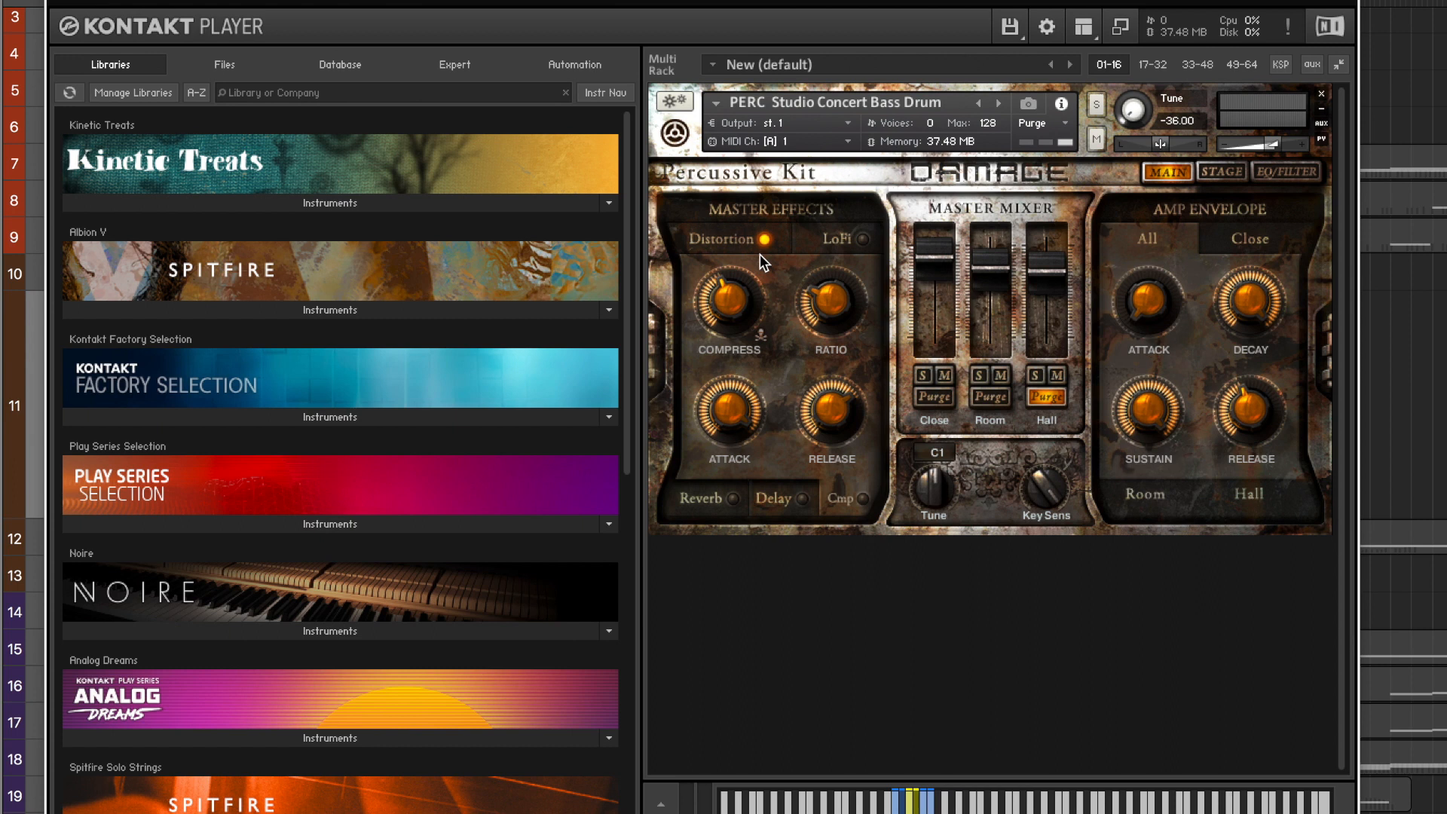
Check the Big Kick Top instrument's EQ/filter page and display the track's Ch. 1: Modulation automation
click(1270, 173)
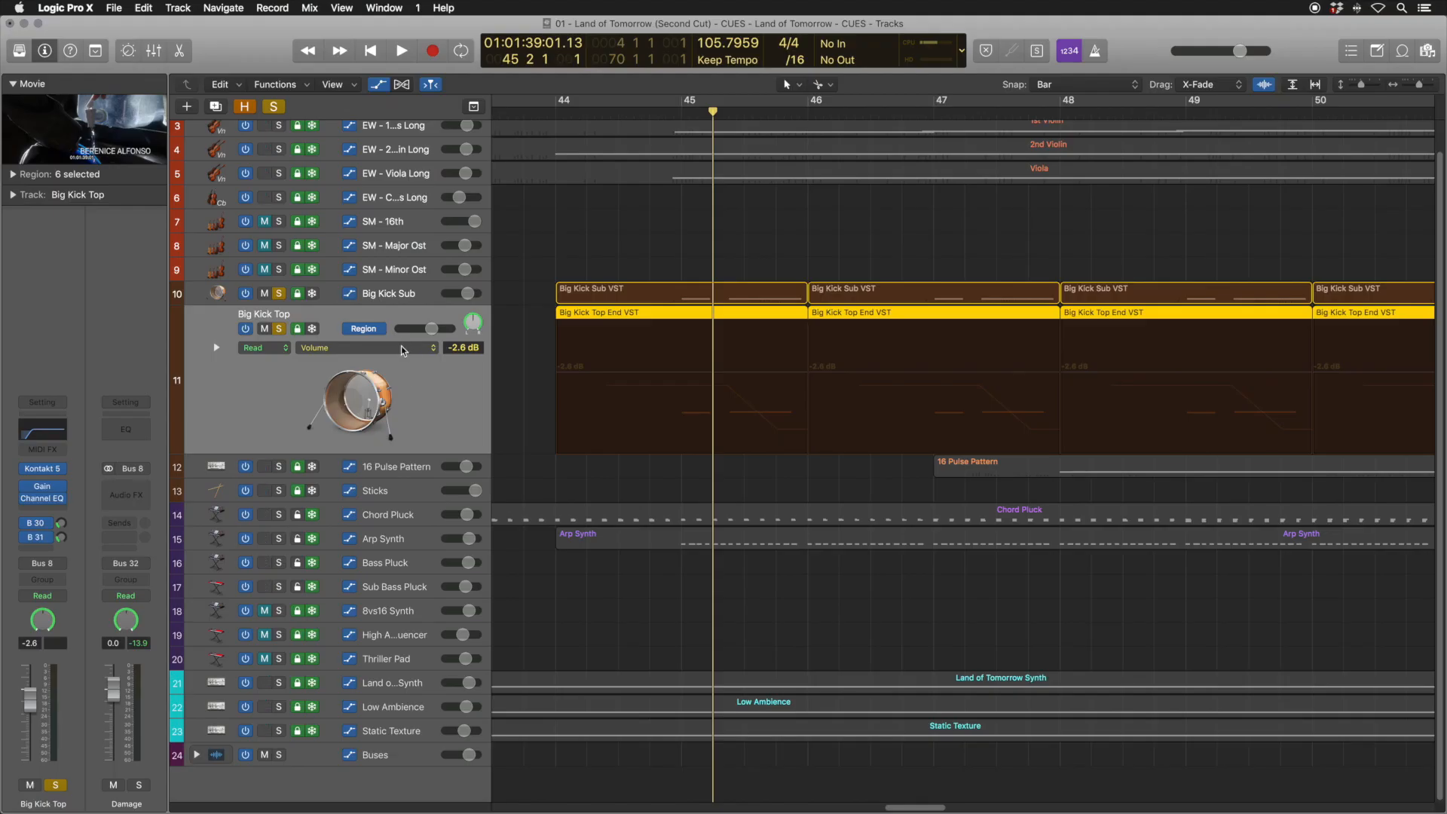
click(403, 349)
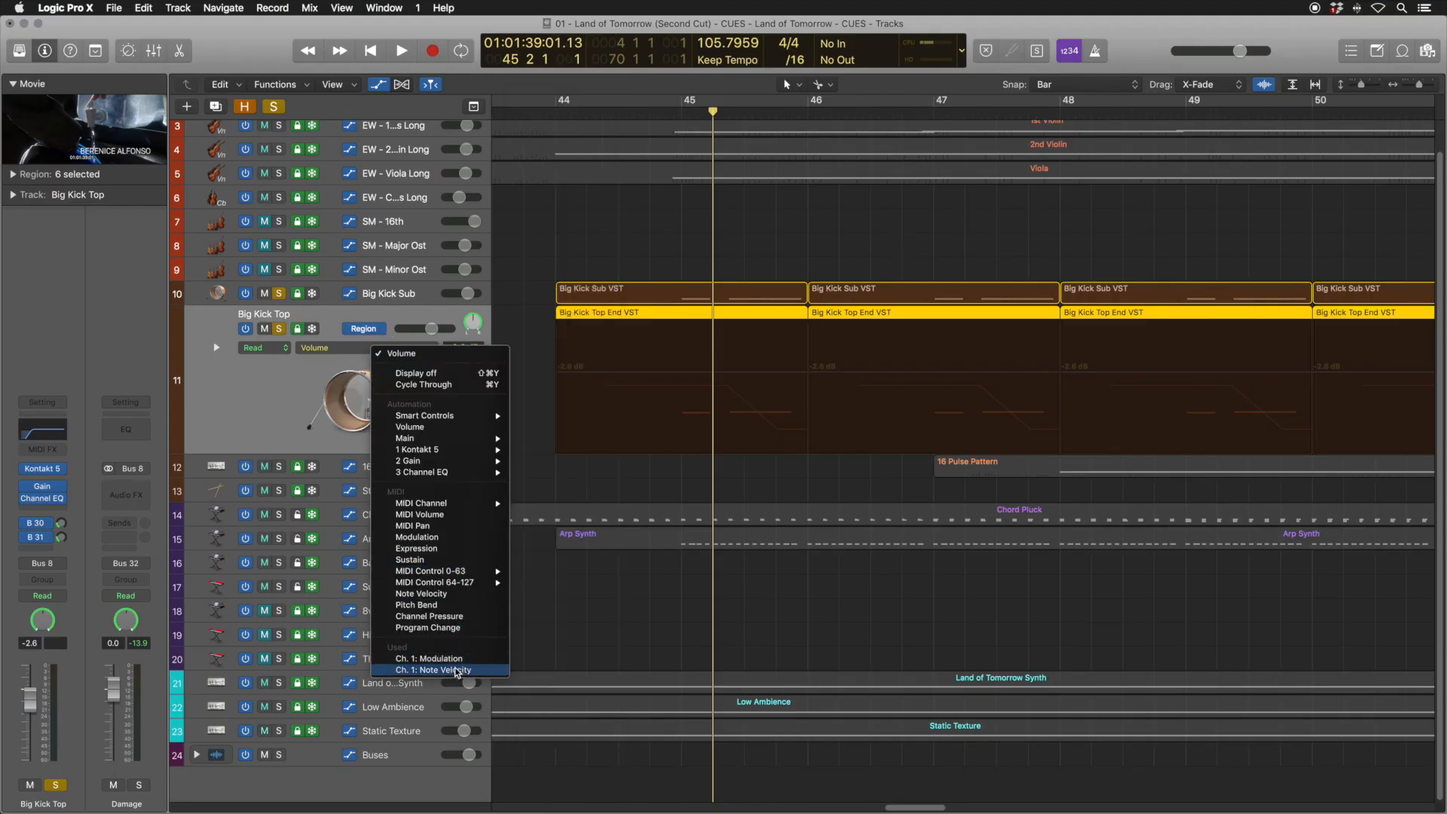
click(430, 658)
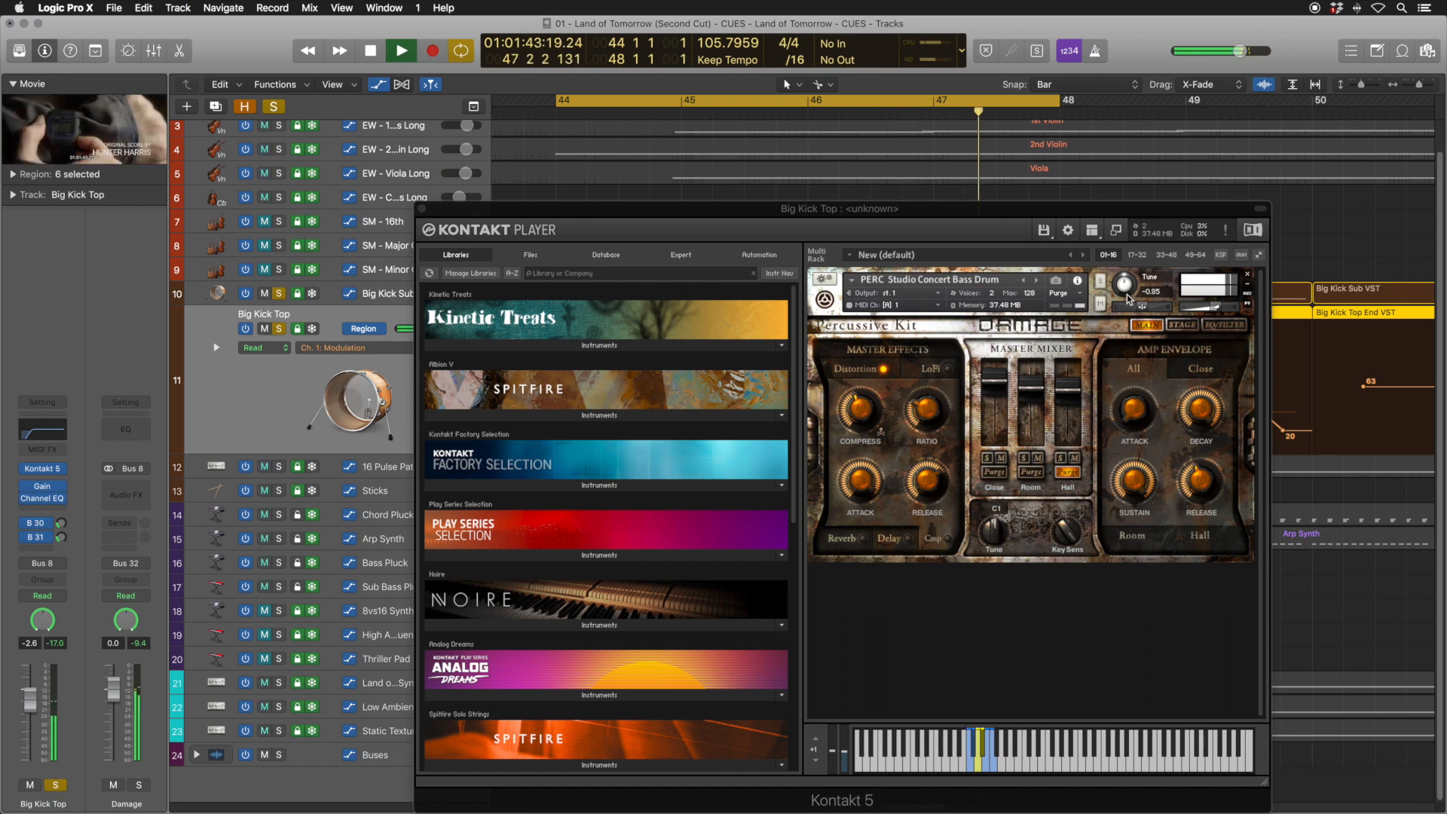
Select the 16 Pulse Pattern track and examine its Massive percussion patch
key(Down)
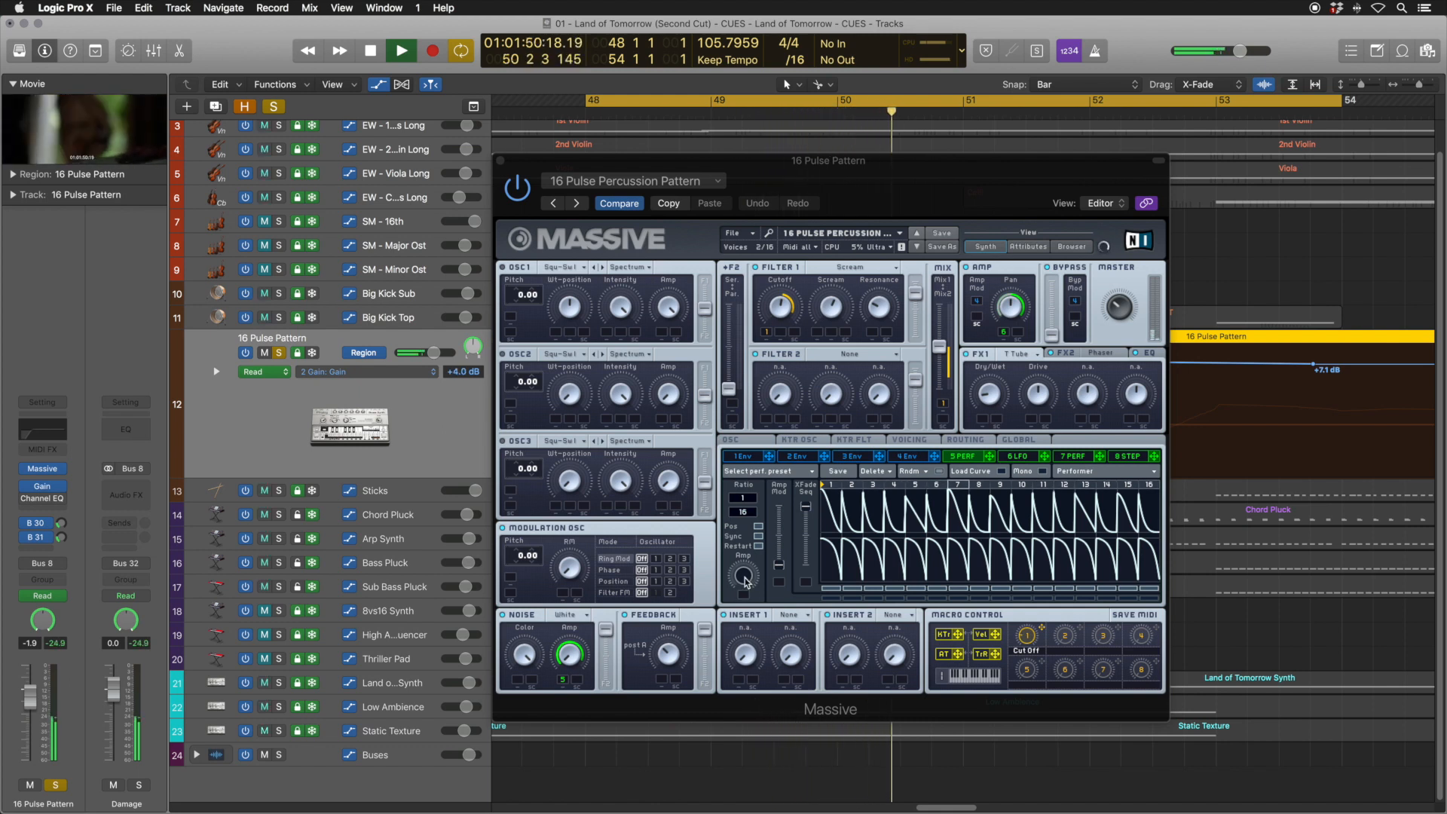
click(757, 631)
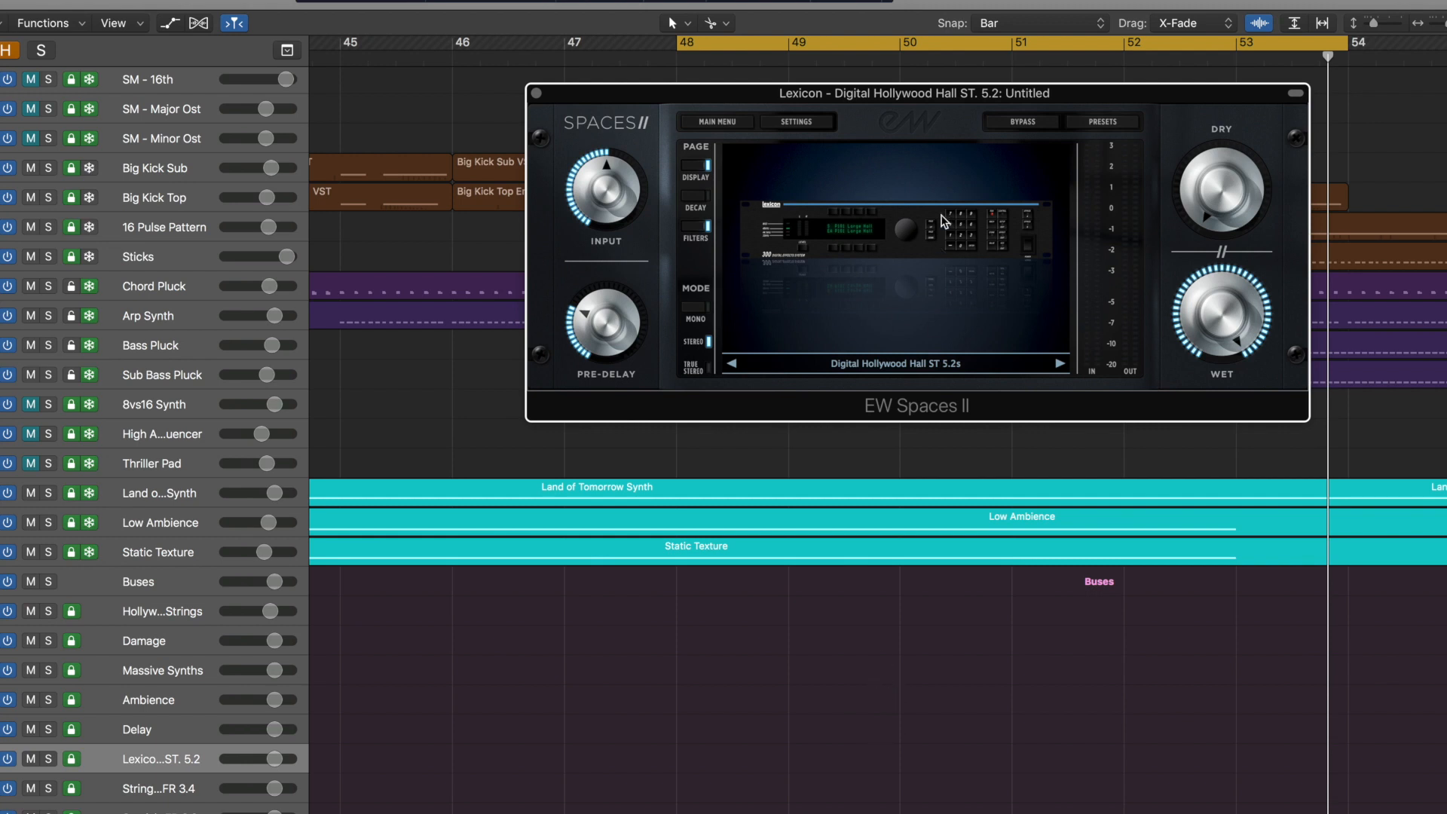
Reposition the Lexicon reverb window and toggle the display page of the Synth/Percussion Verb
drag(939, 92, 909, 238)
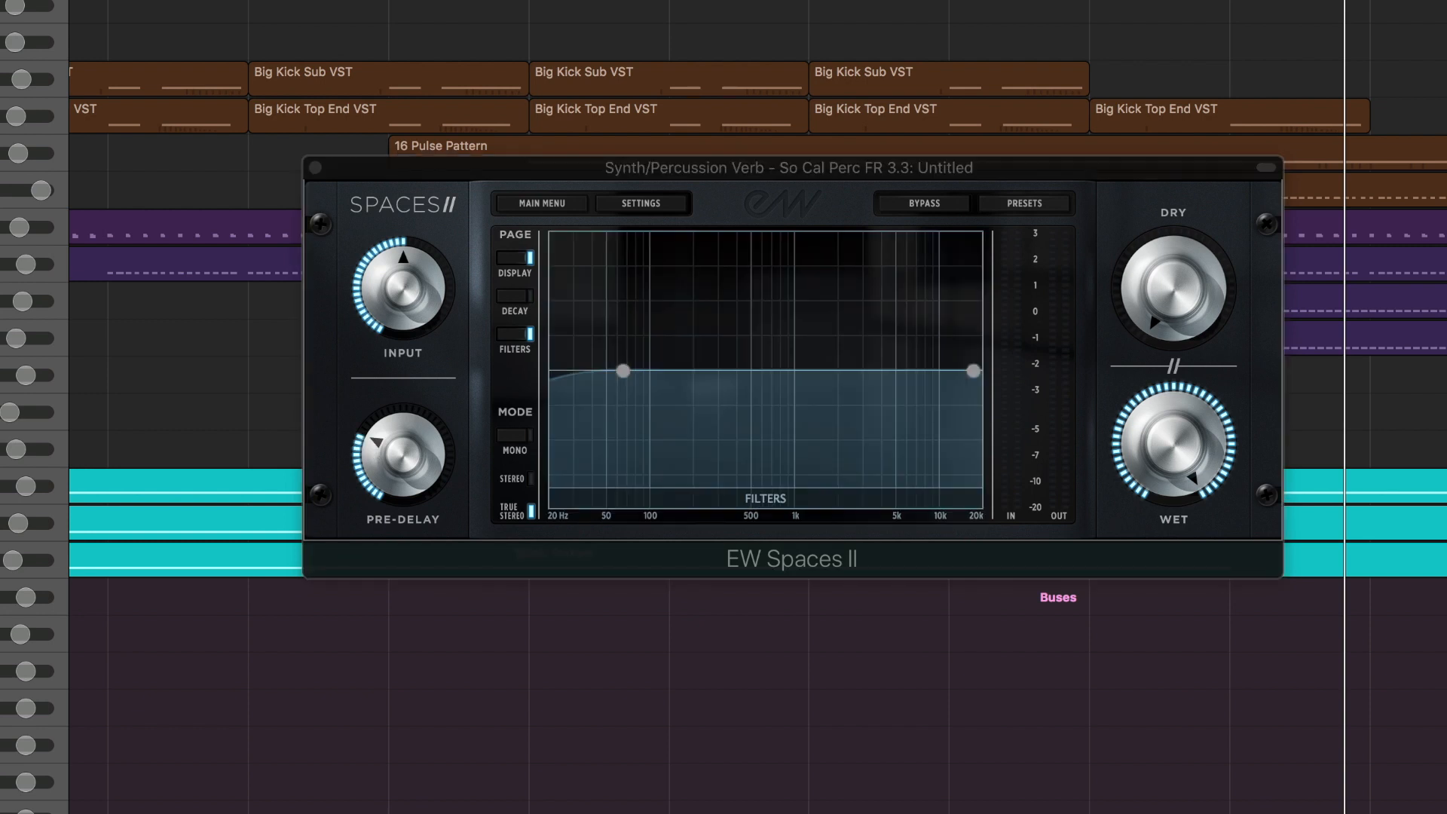
click(512, 257)
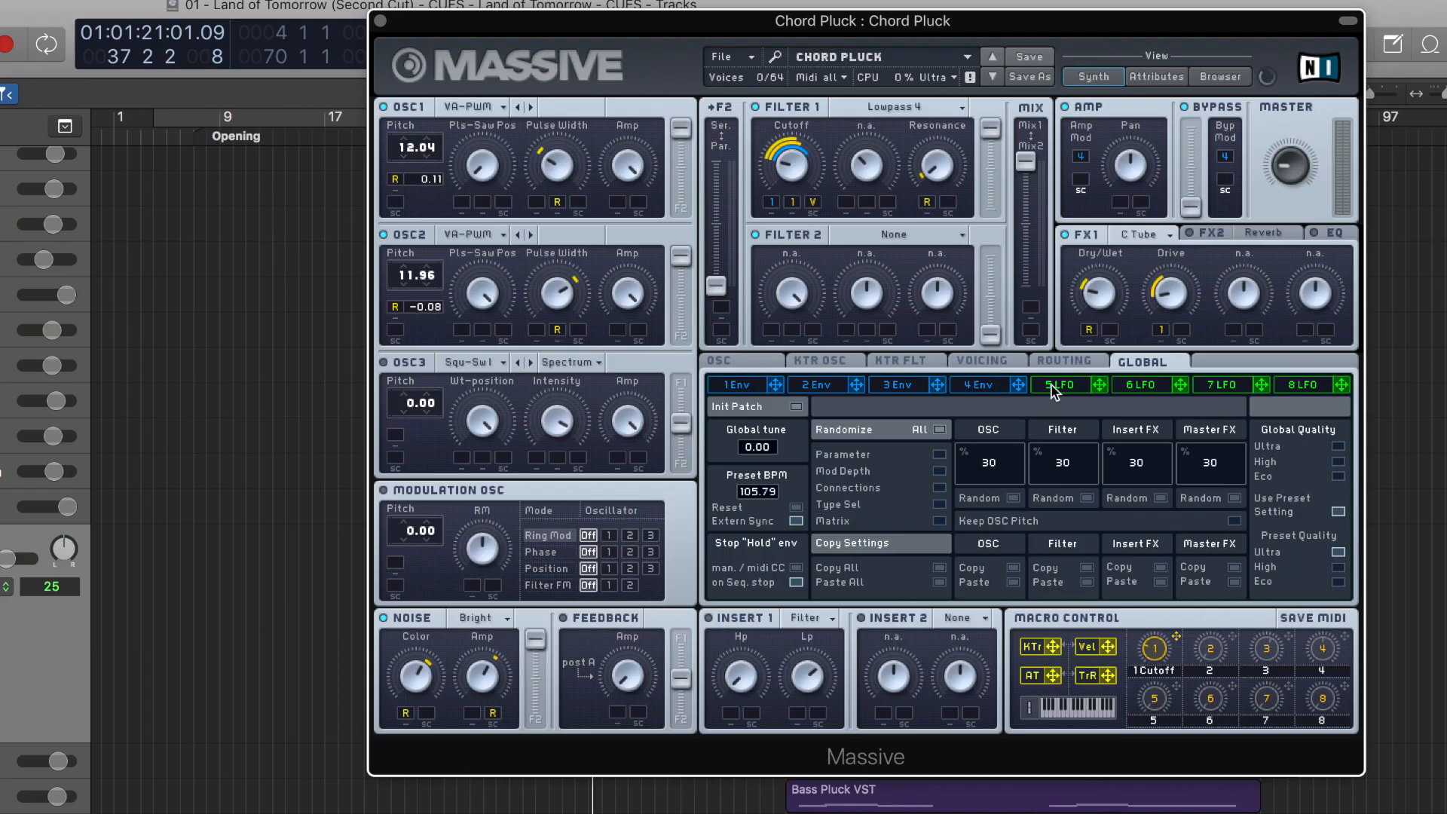
Show envelope 4 of the Chord Pluck patch
click(951, 385)
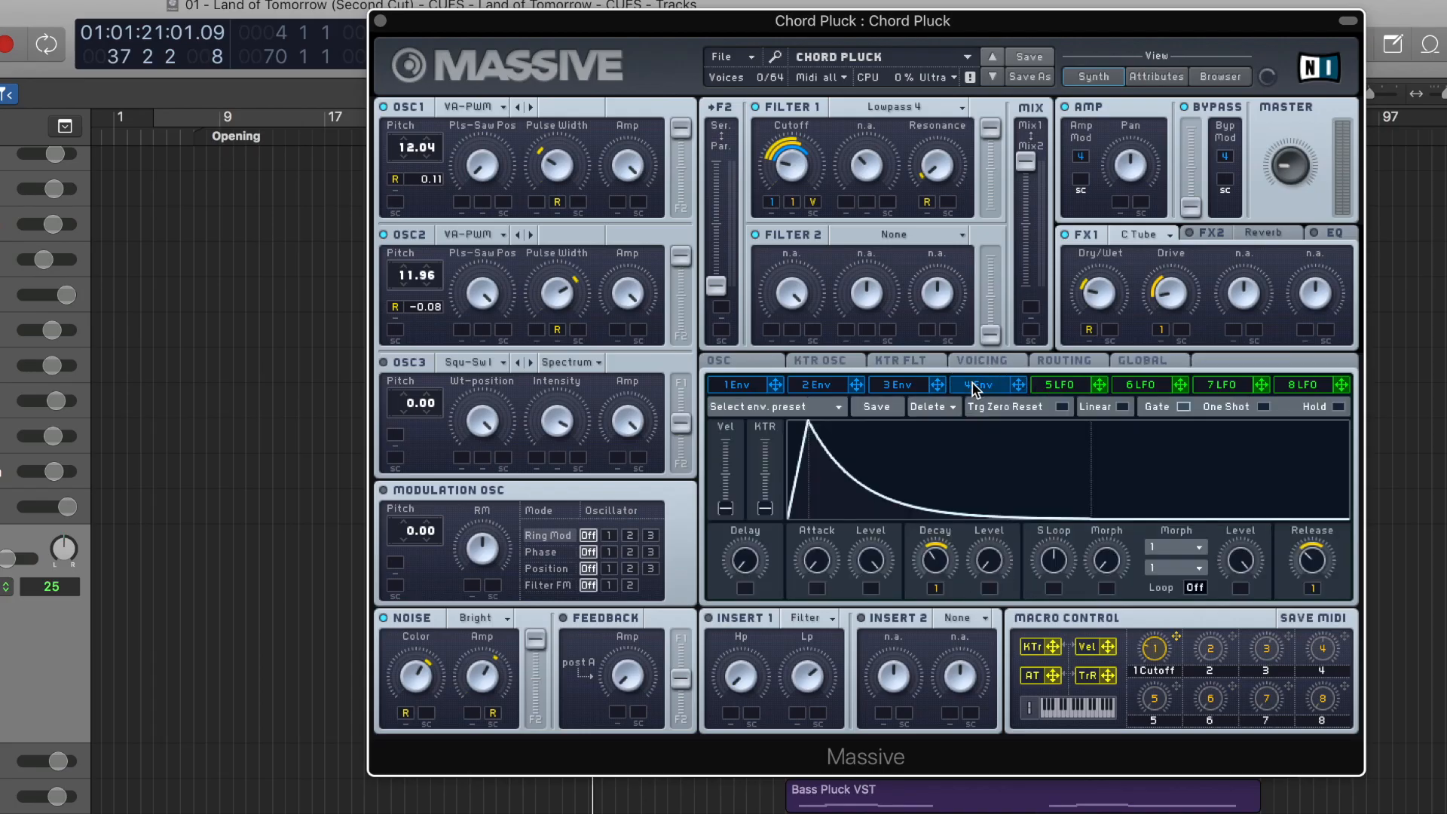